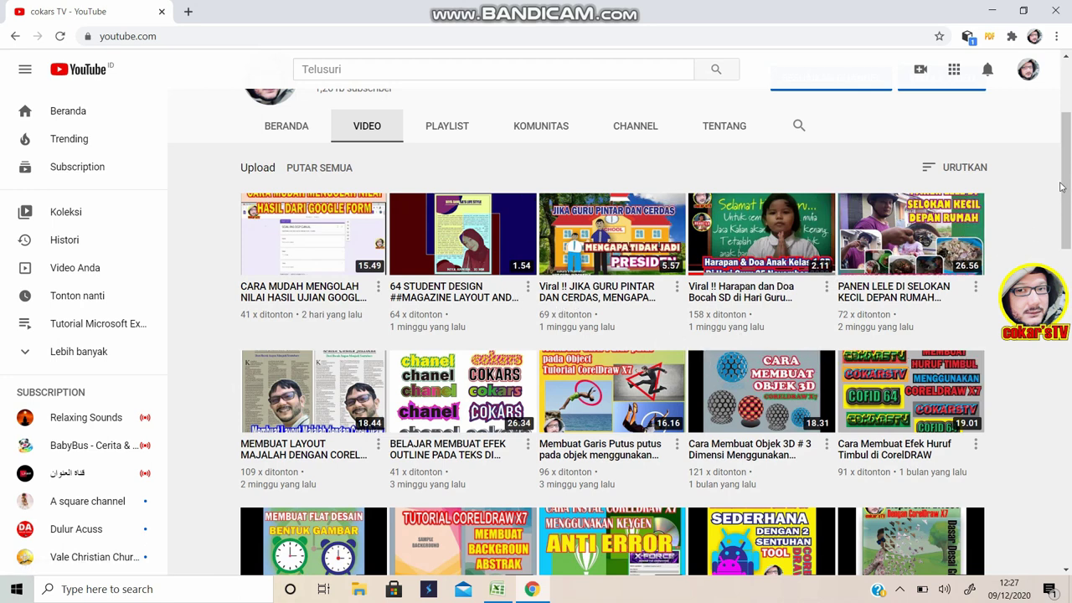
Step: Switch from the web page to the Excel attendance workbook via the taskbar
{"action": "mouse_move", "coordinate": [1061, 186]}
{"action": "left_mouse_down"}
{"action": "mouse_move", "coordinate": [1069, 144]}
{"action": "mouse_move", "coordinate": [1069, 177]}
{"action": "left_mouse_up"}
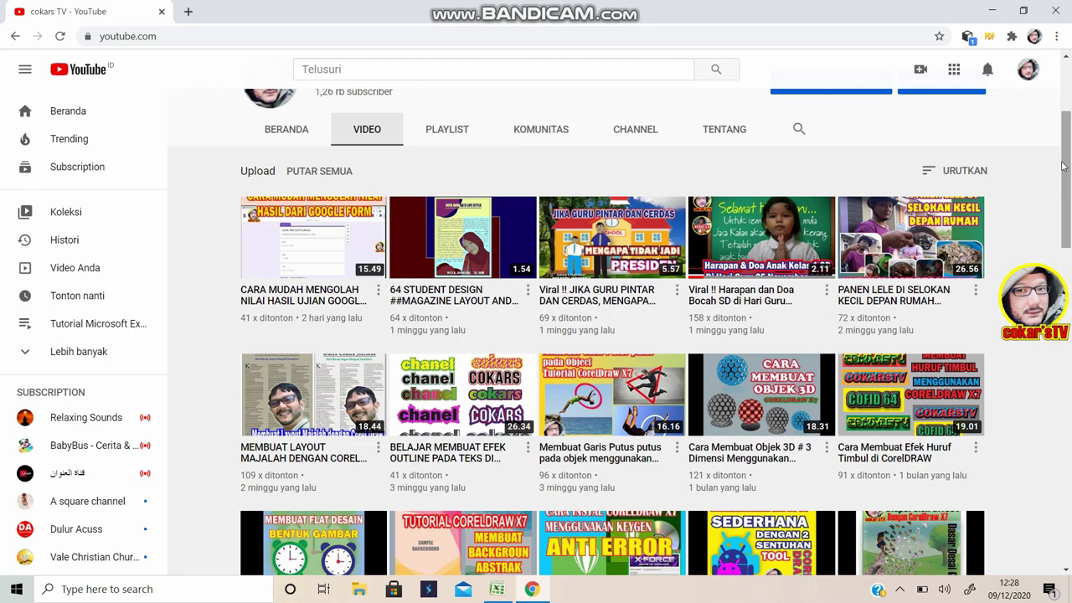
{"action": "left_click", "coordinate": [1062, 166]}
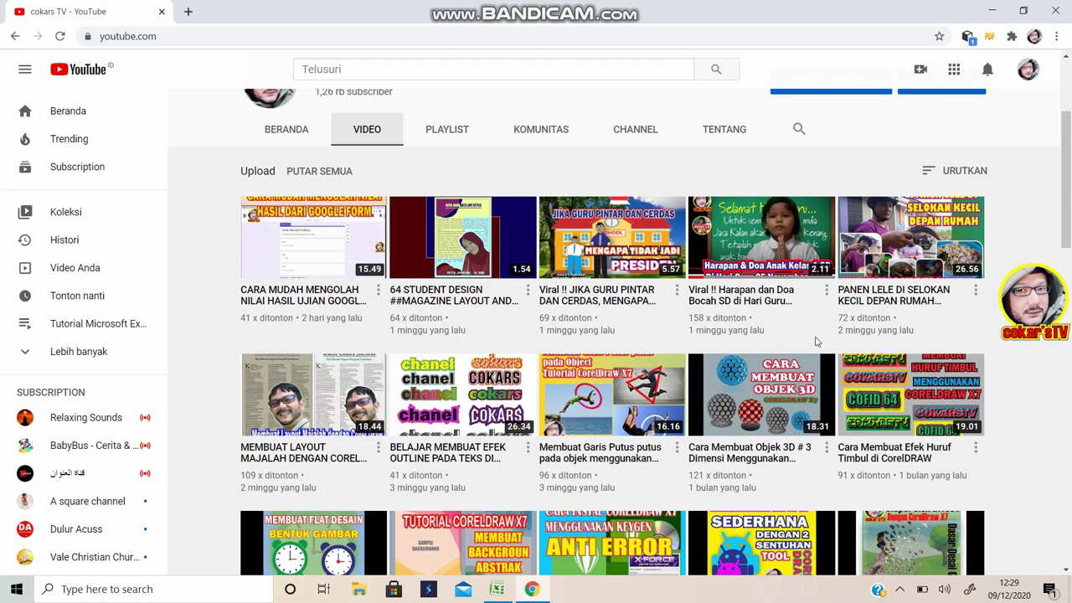
{"action": "mouse_move", "coordinate": [321, 217]}
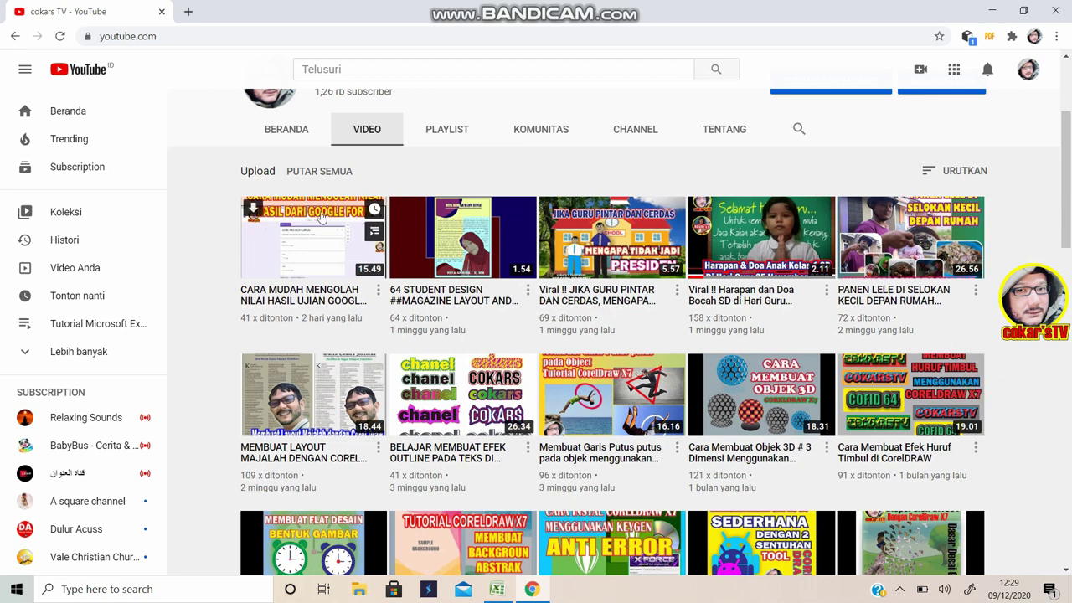
{"action": "mouse_move", "coordinate": [552, 546]}
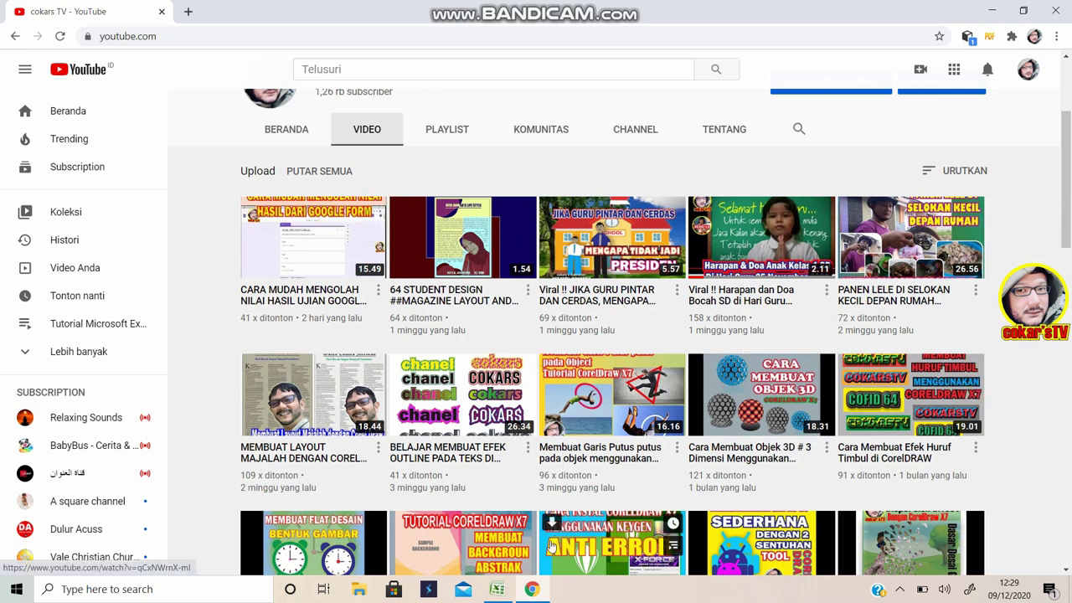
{"action": "left_click", "coordinate": [496, 591]}
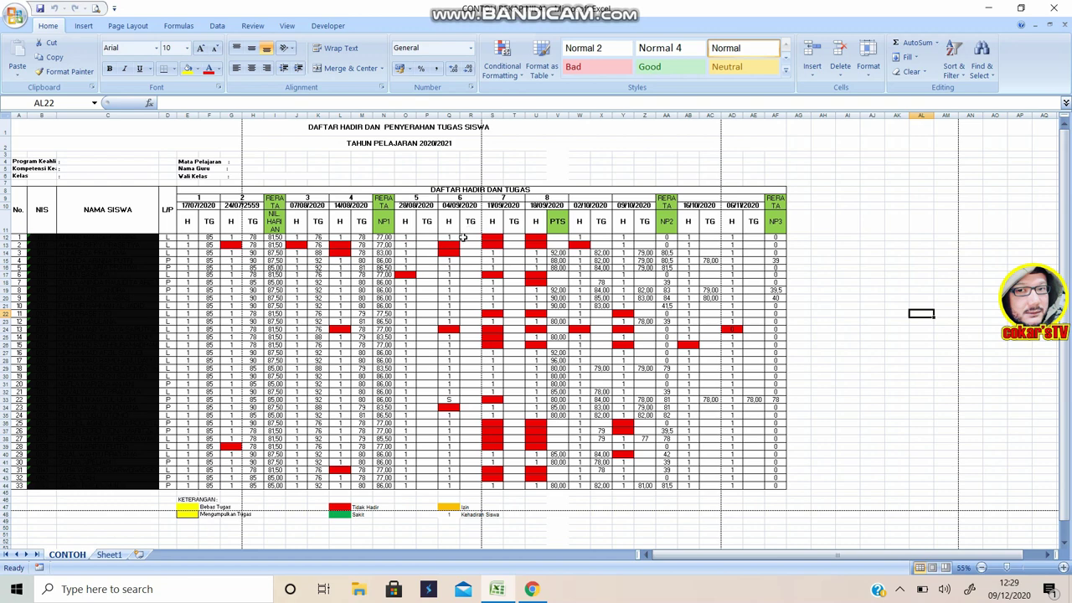
Step: Select the attendance table from A1, narrow it to the title rows, then deselect via AI15
{"action": "scroll", "coordinate": [369, 263], "scroll_direction": "down", "scroll_amount": 3}
{"action": "scroll", "coordinate": [369, 262], "scroll_direction": "up", "scroll_amount": 3}
{"action": "left_click_drag", "start_coordinate": [194, 129], "coordinate": [220, 500]}
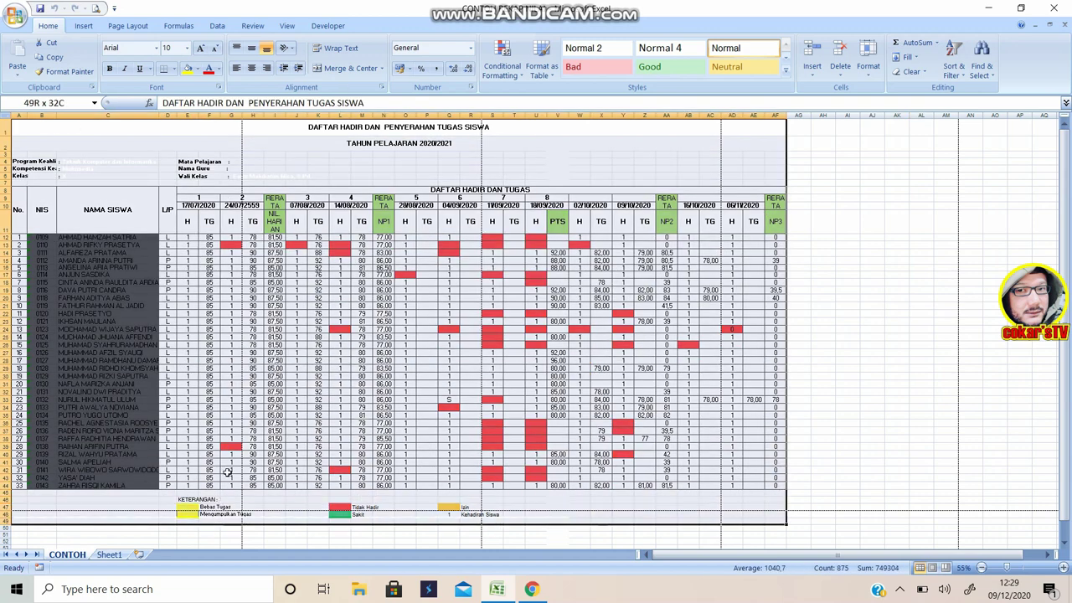
{"action": "left_click_drag", "start_coordinate": [221, 500], "coordinate": [266, 112]}
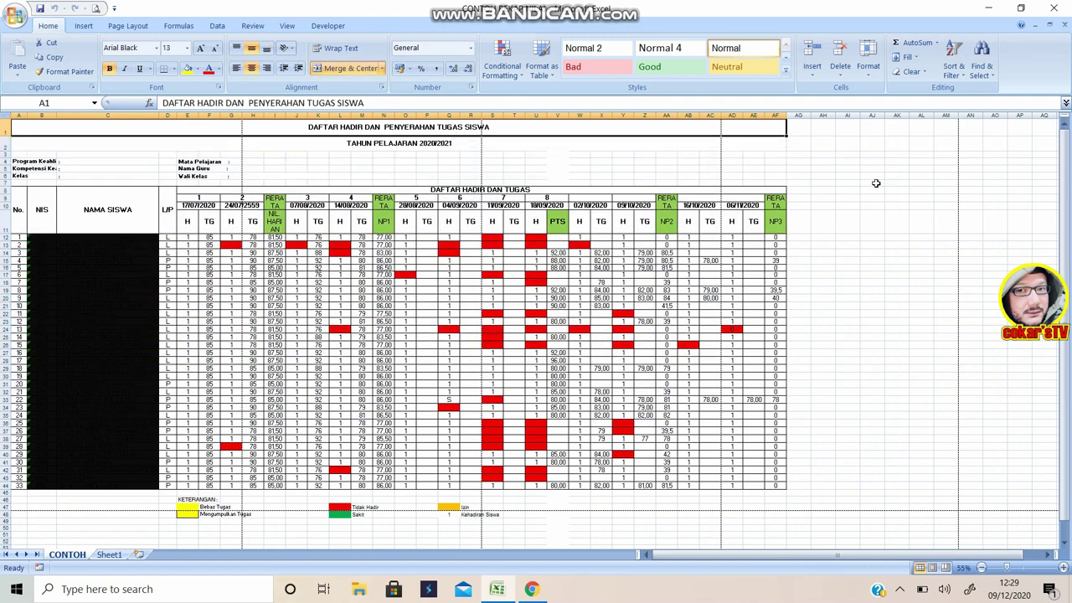
{"action": "left_click", "coordinate": [843, 263]}
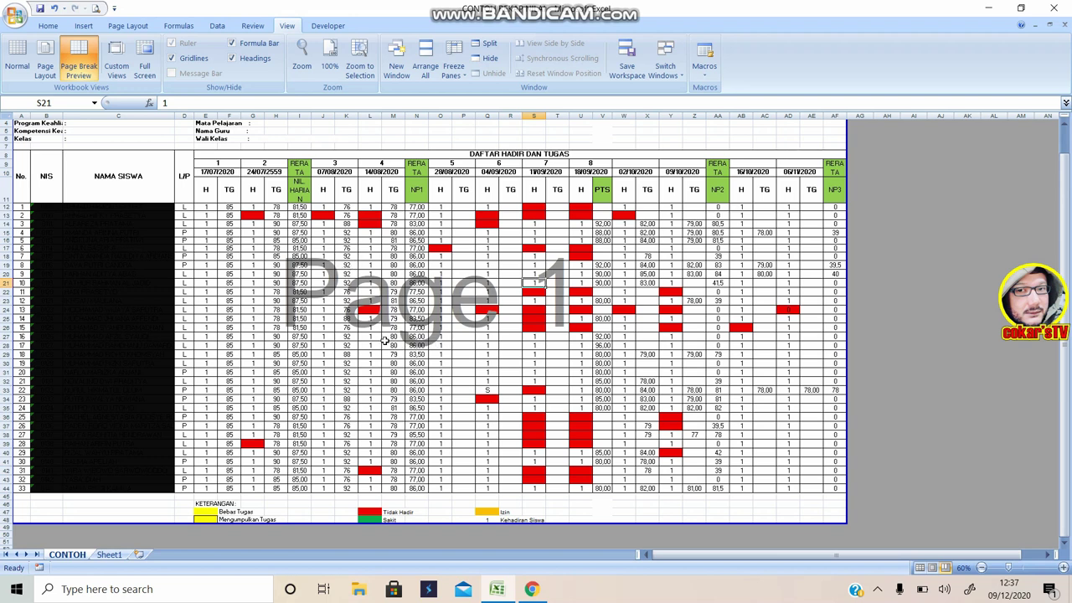
Step: Inspect the sheet title in A1 and the school-year line in A2 within Page 1
{"action": "scroll", "coordinate": [363, 334], "scroll_direction": "down", "scroll_amount": 1}
{"action": "scroll", "coordinate": [363, 332], "scroll_direction": "up", "scroll_amount": 1}
{"action": "scroll", "coordinate": [364, 331], "scroll_direction": "up", "scroll_amount": 1}
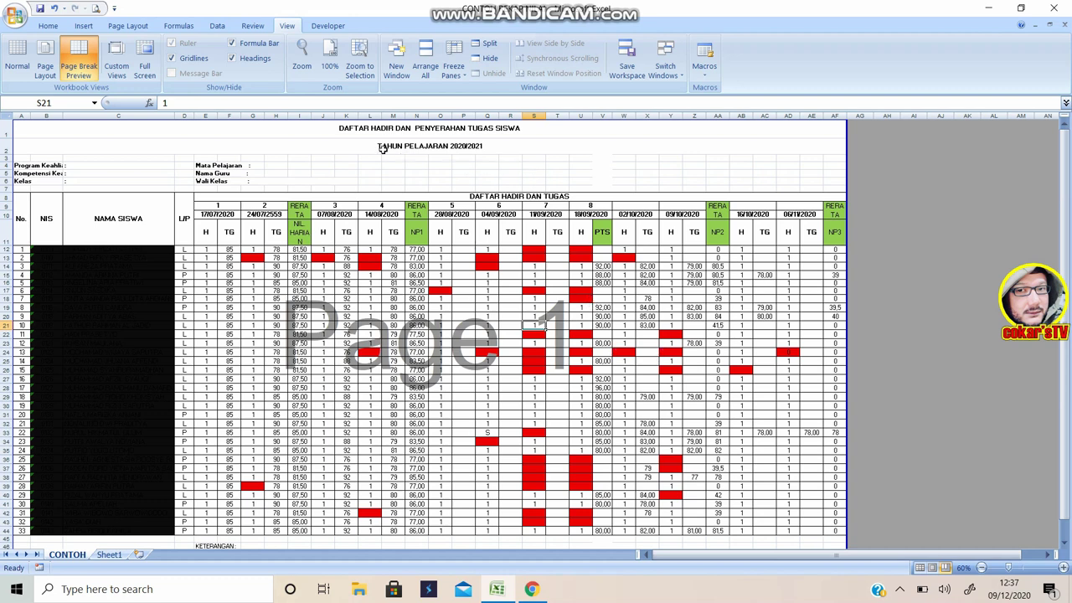
{"action": "left_click", "coordinate": [354, 133]}
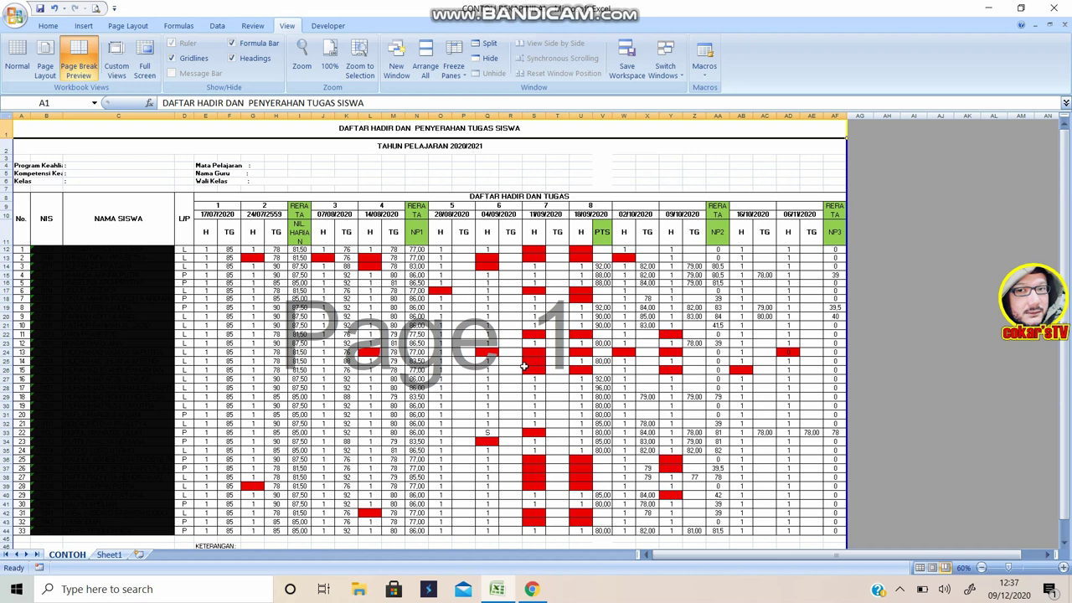
{"action": "left_click", "coordinate": [300, 151]}
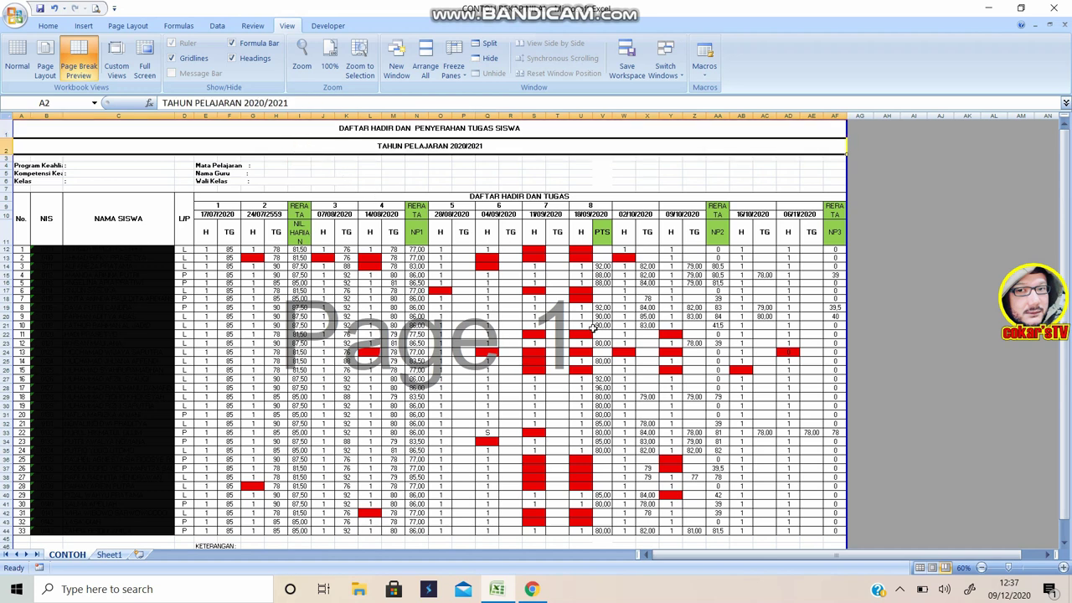
{"action": "mouse_move", "coordinate": [594, 328]}
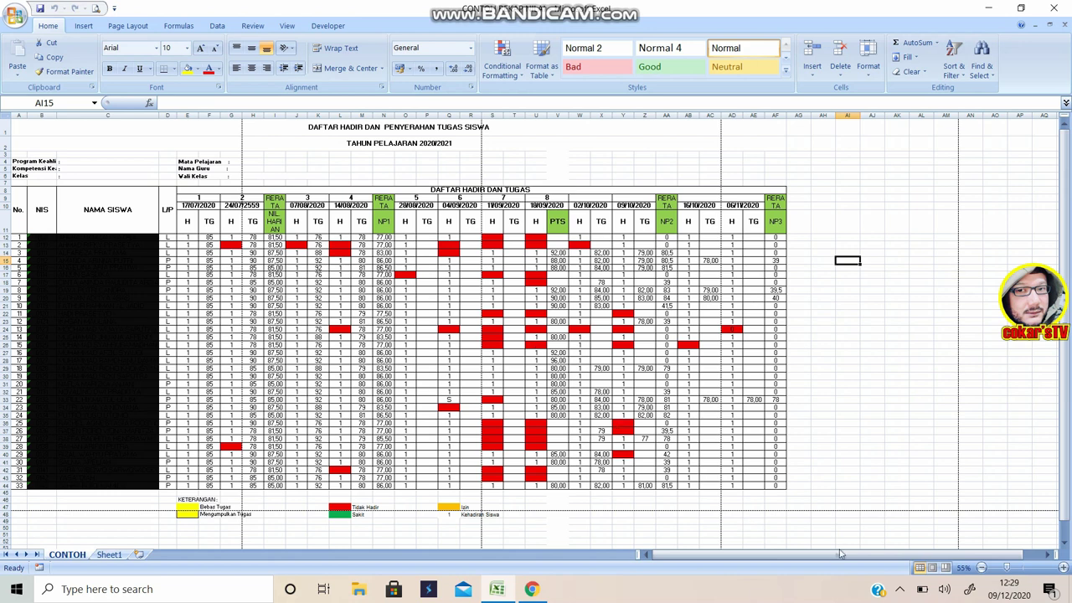
{"action": "left_click", "coordinate": [1045, 555]}
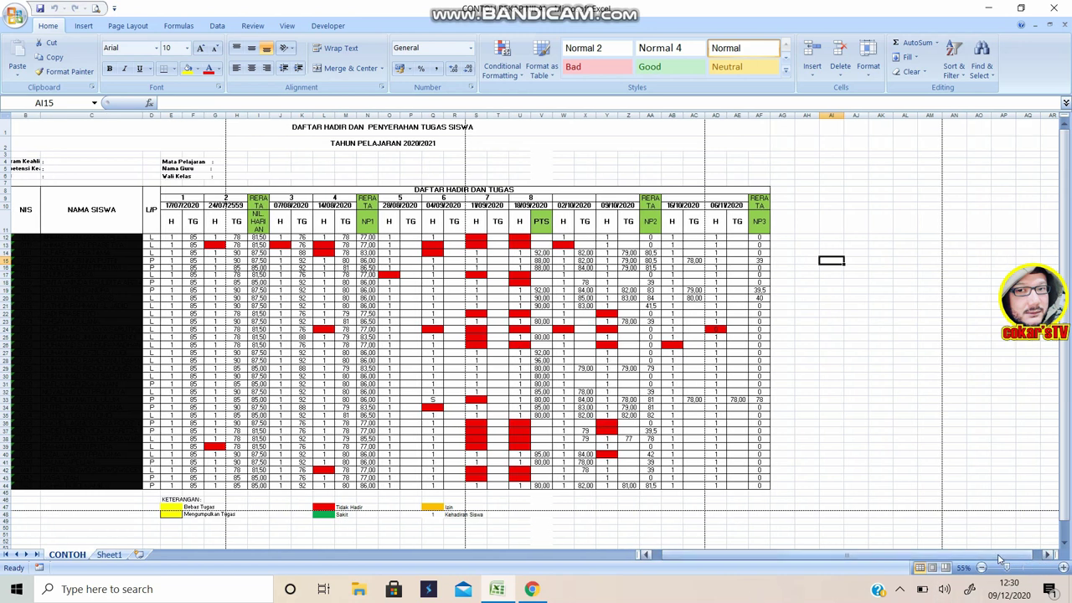
{"action": "left_click_drag", "start_coordinate": [1004, 556], "coordinate": [1002, 556]}
{"action": "left_click_drag", "start_coordinate": [921, 568], "coordinate": [921, 568]}
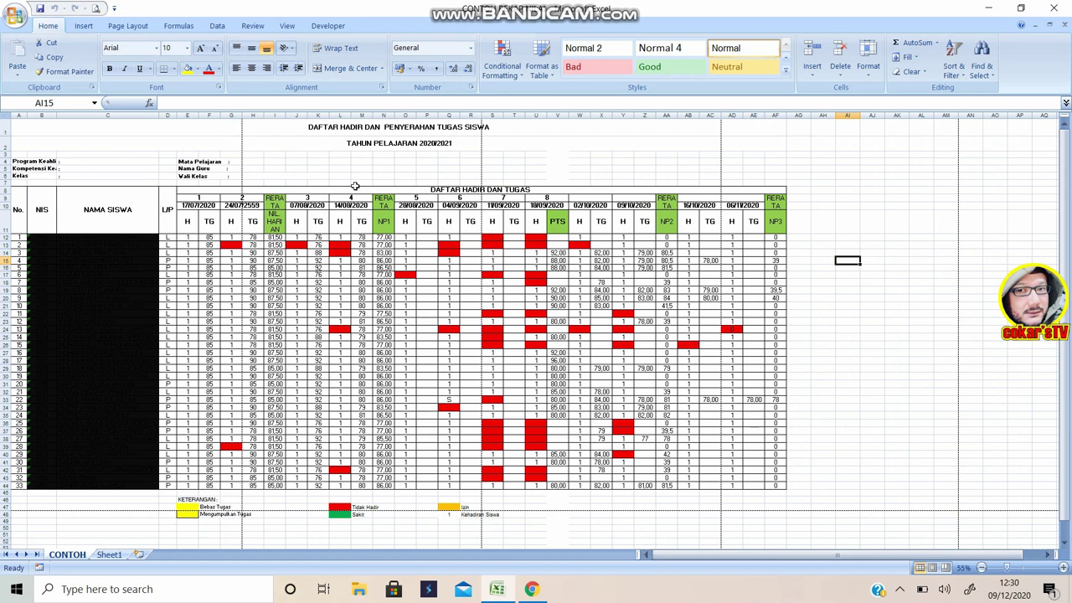
{"action": "left_click", "coordinate": [97, 12]}
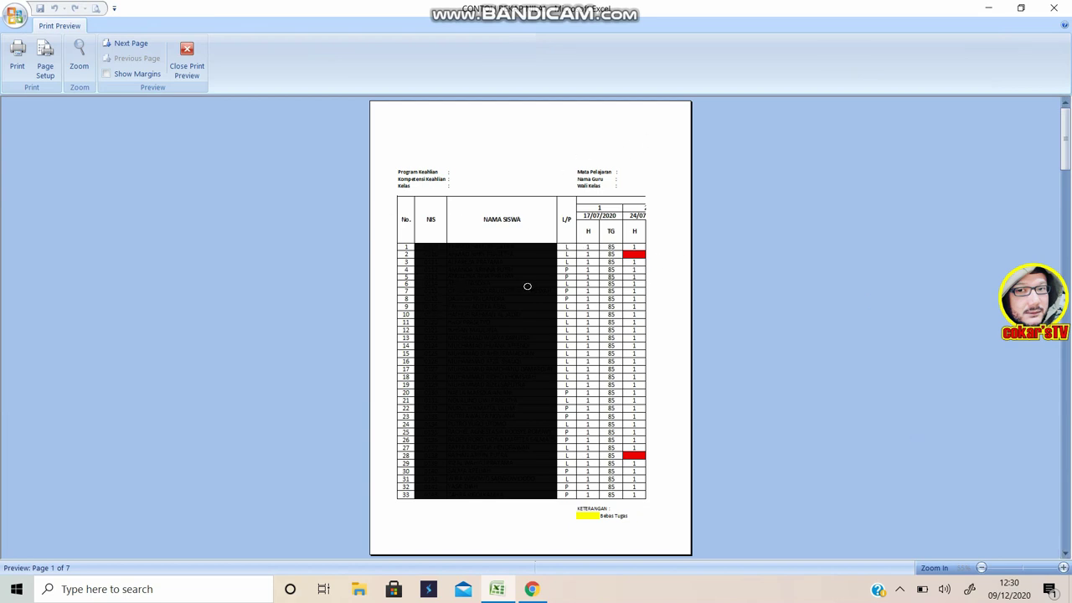
{"action": "scroll", "coordinate": [526, 287], "scroll_direction": "down", "scroll_amount": 1}
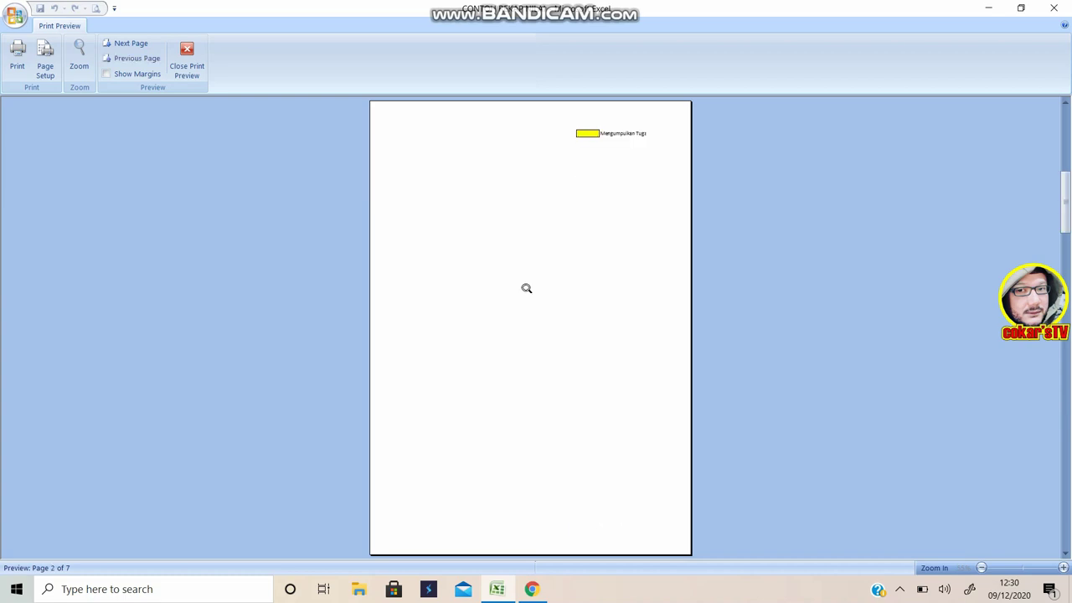
{"action": "scroll", "coordinate": [526, 287], "scroll_direction": "down", "scroll_amount": 1}
{"action": "scroll", "coordinate": [525, 287], "scroll_direction": "down", "scroll_amount": 2}
{"action": "scroll", "coordinate": [523, 287], "scroll_direction": "down", "scroll_amount": 2}
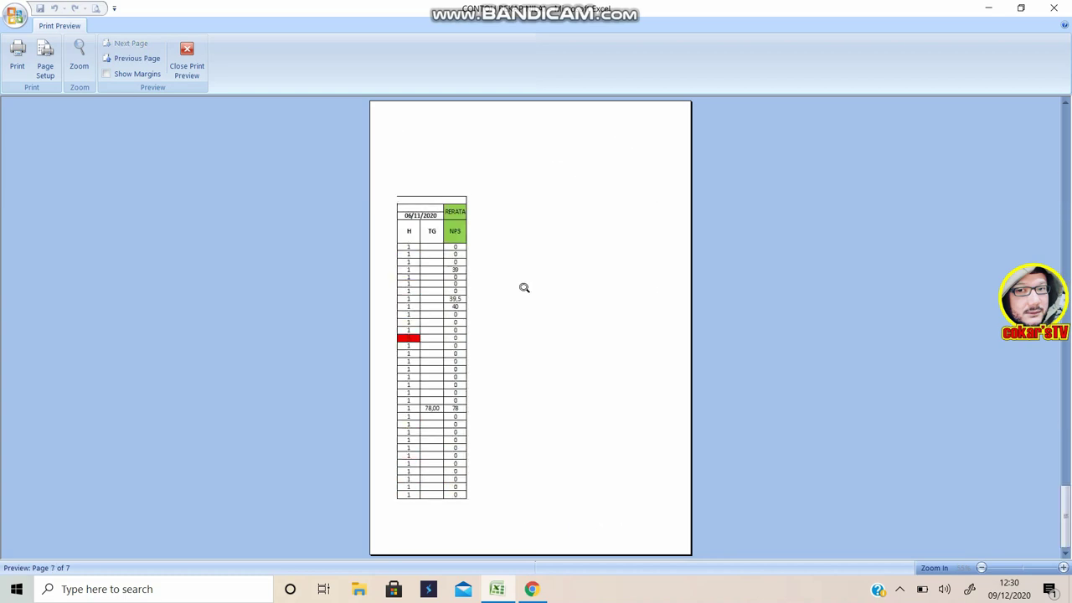
{"action": "scroll", "coordinate": [516, 282], "scroll_direction": "up", "scroll_amount": 6}
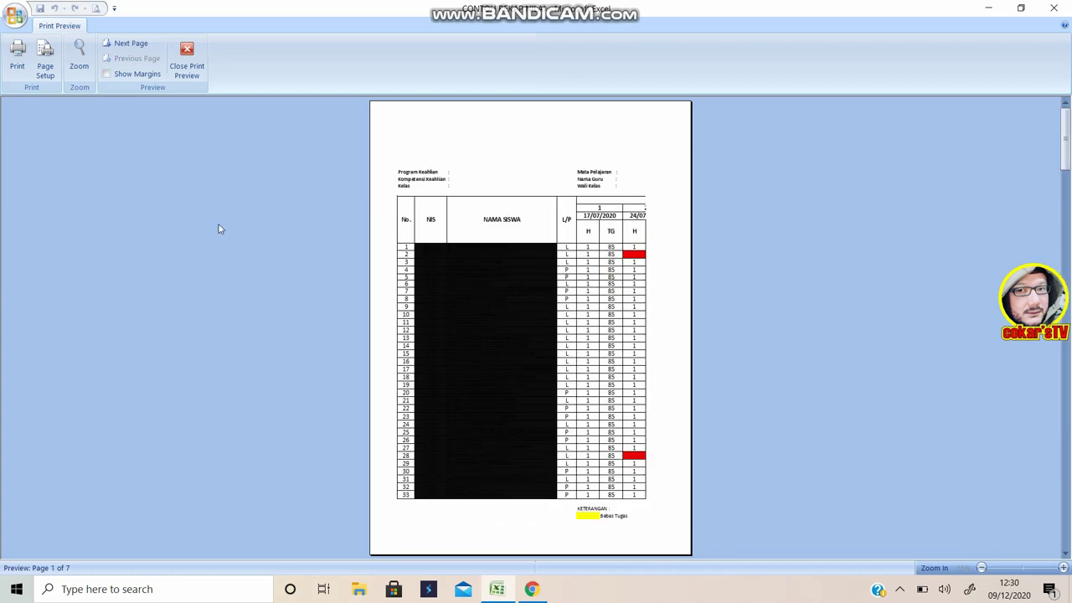
{"action": "left_click", "coordinate": [188, 61]}
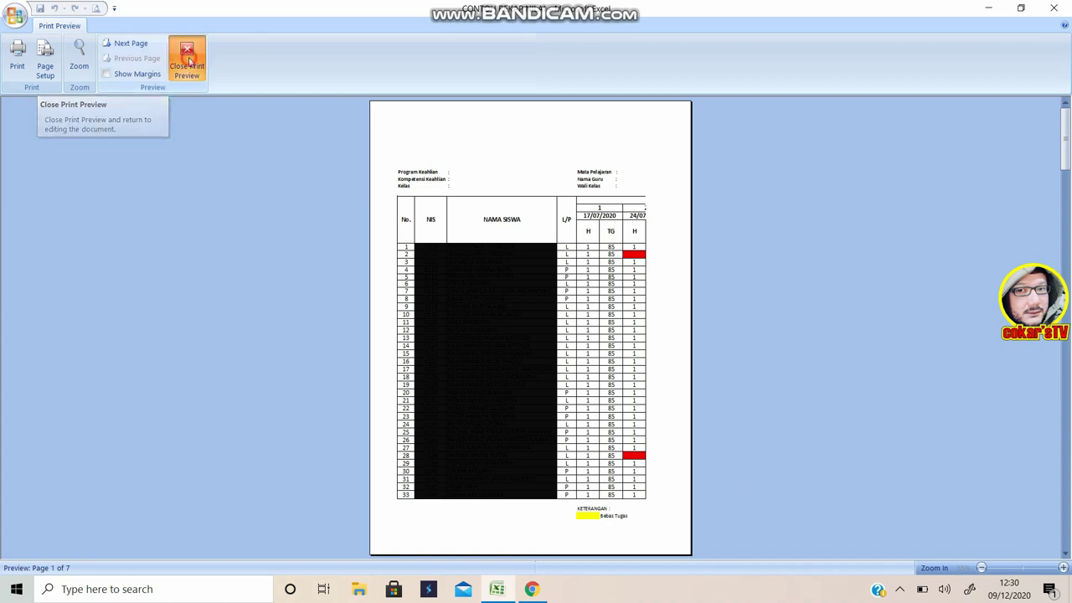
{"action": "left_click", "coordinate": [900, 589]}
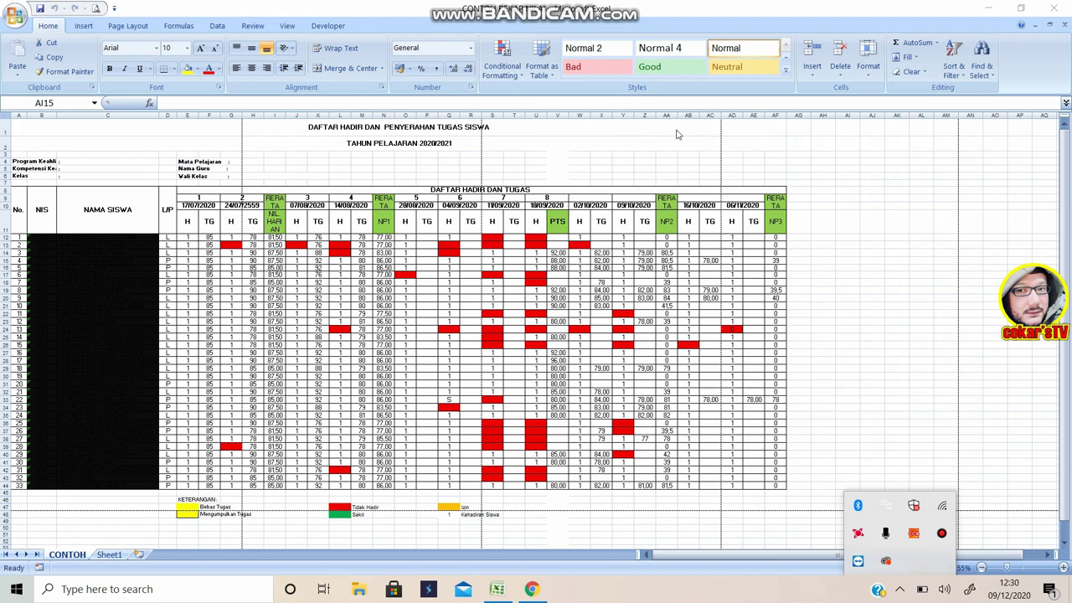
{"action": "left_click", "coordinate": [863, 161]}
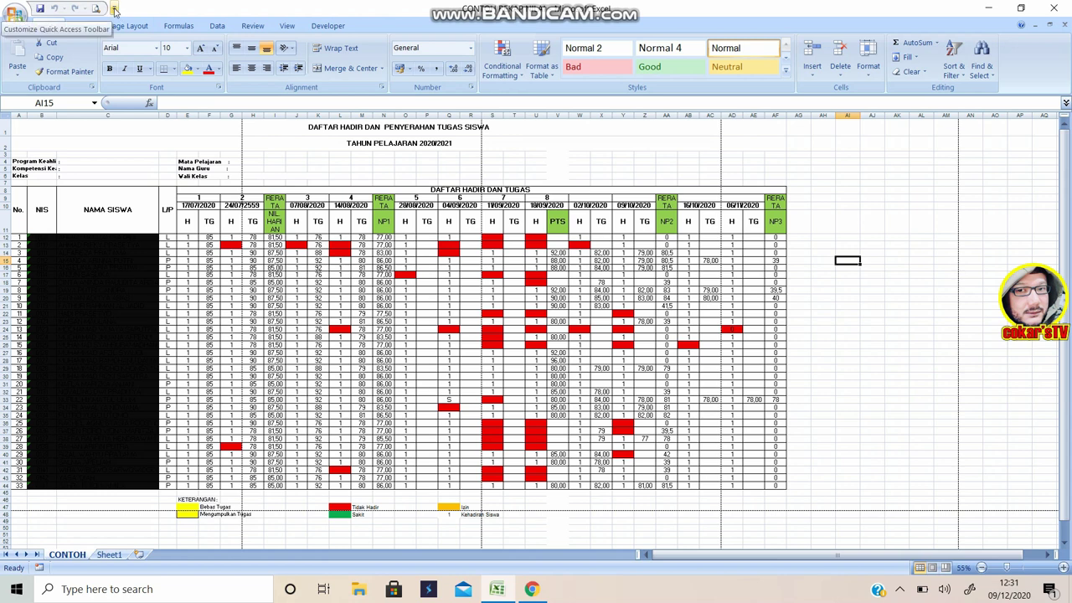
{"action": "left_click", "coordinate": [115, 10]}
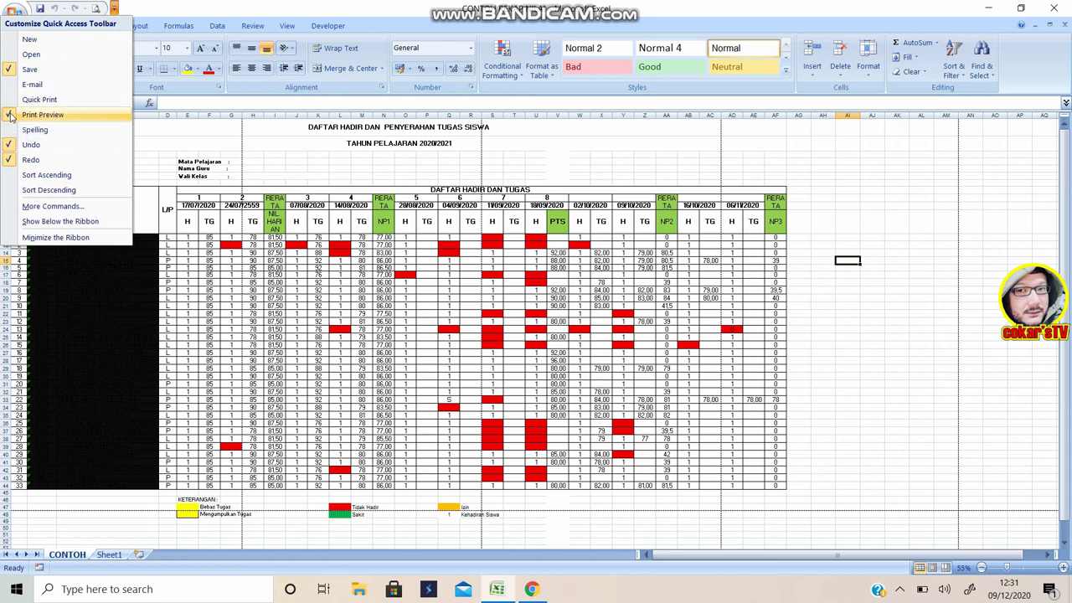
{"action": "left_click", "coordinate": [11, 117]}
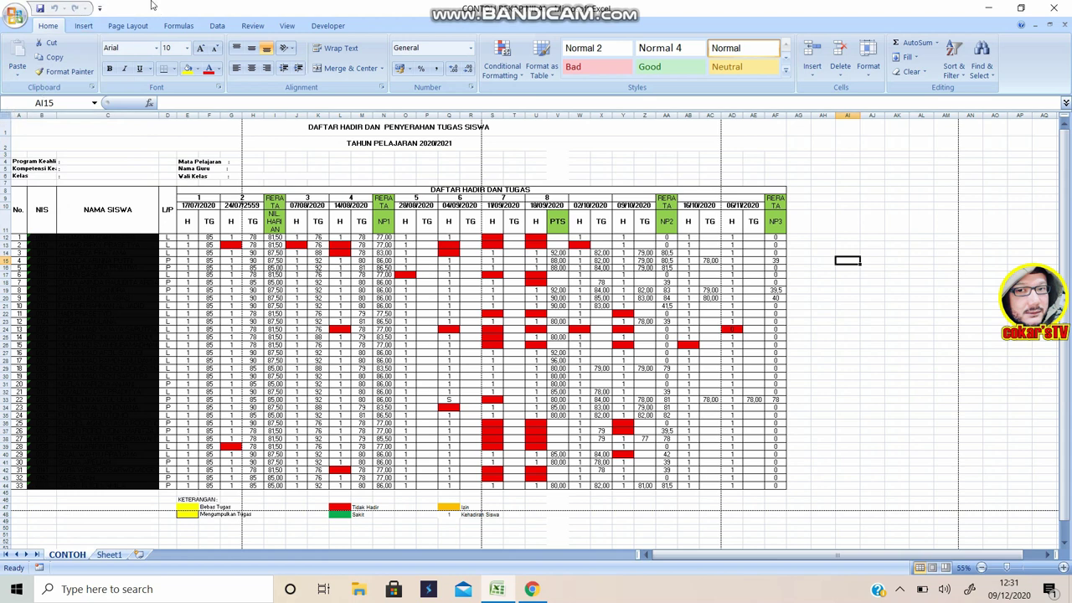
{"action": "left_click", "coordinate": [99, 10]}
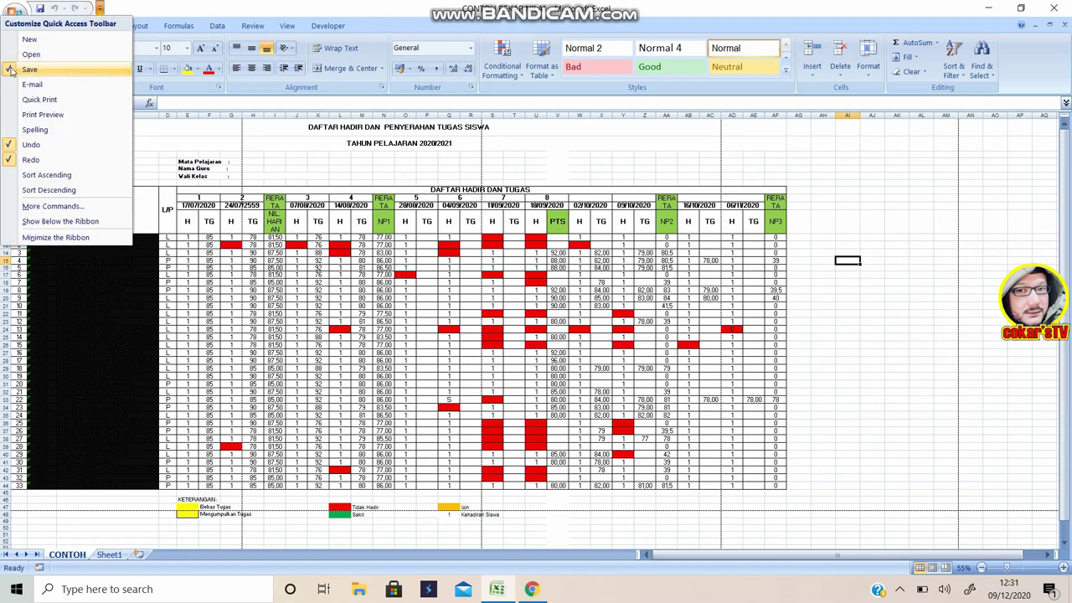
{"action": "left_click", "coordinate": [26, 115]}
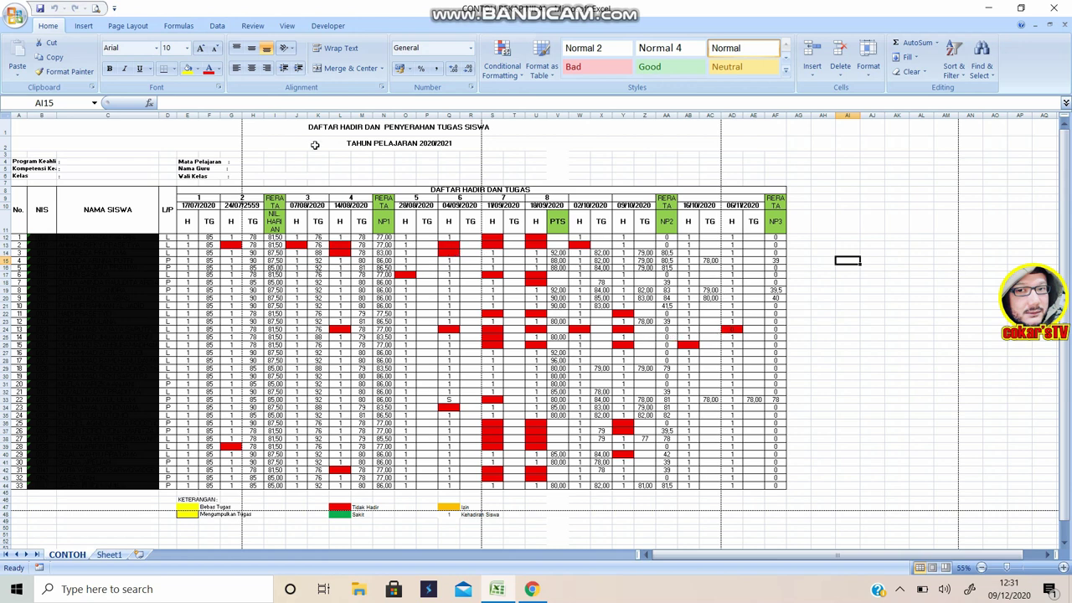
Step: Switch the ribbon to the Page Layout tab for the attendance worksheet
{"action": "left_click", "coordinate": [127, 27]}
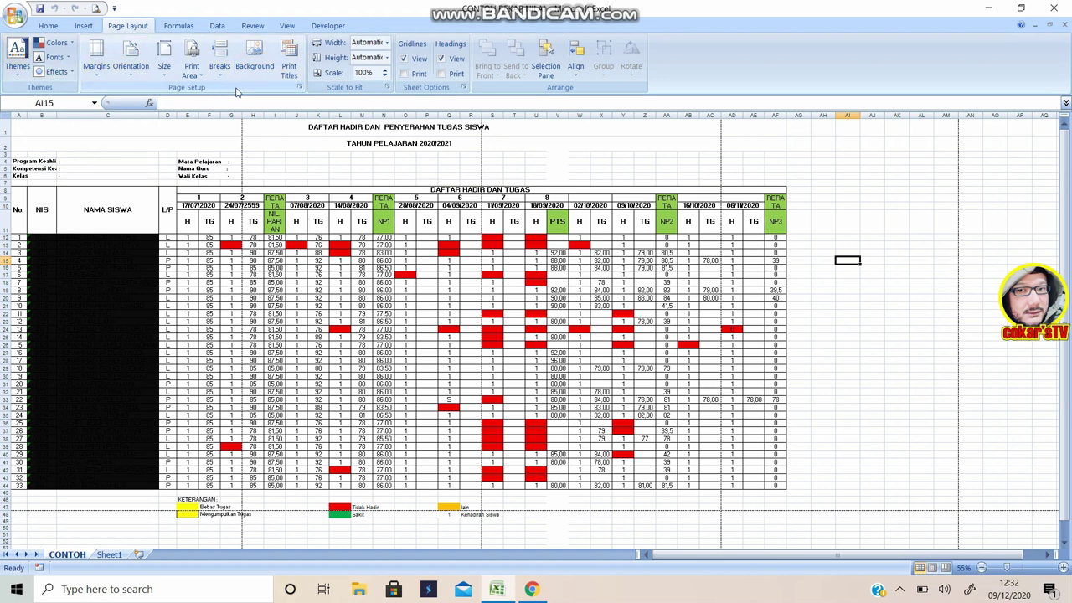
Step: In Page Setup, choose Landscape orientation with A4 paper size and apply
{"action": "left_click", "coordinate": [300, 89]}
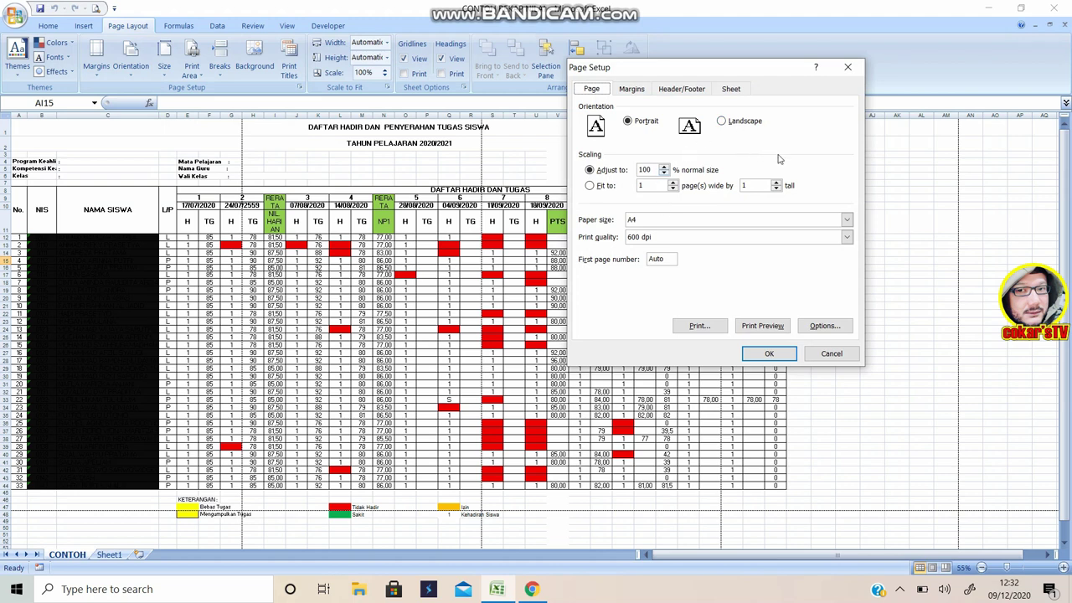
{"action": "left_click", "coordinate": [722, 121]}
{"action": "left_click", "coordinate": [678, 219]}
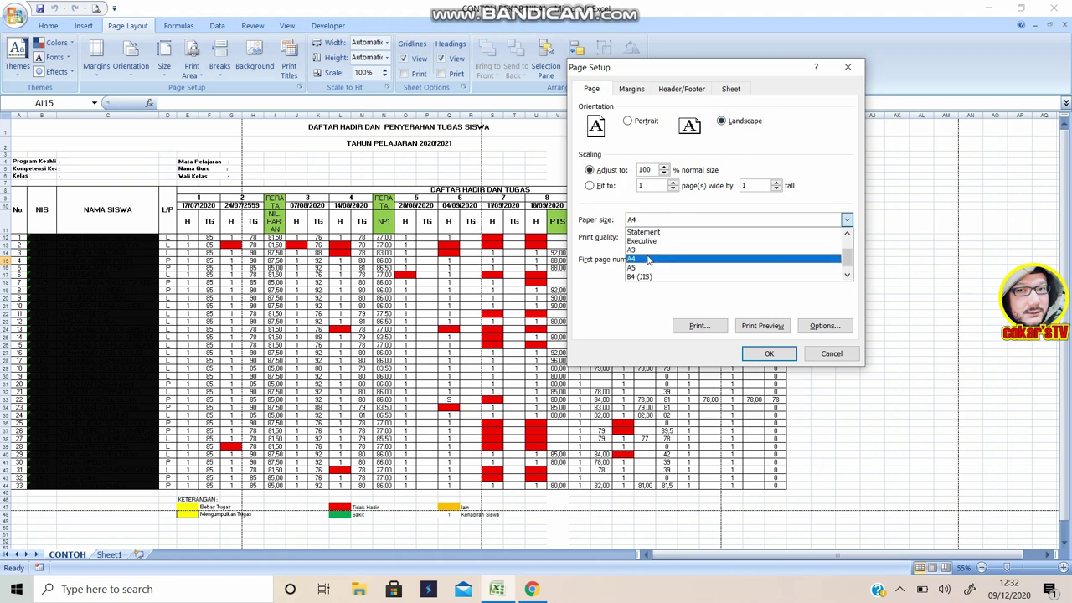
{"action": "left_click", "coordinate": [647, 260]}
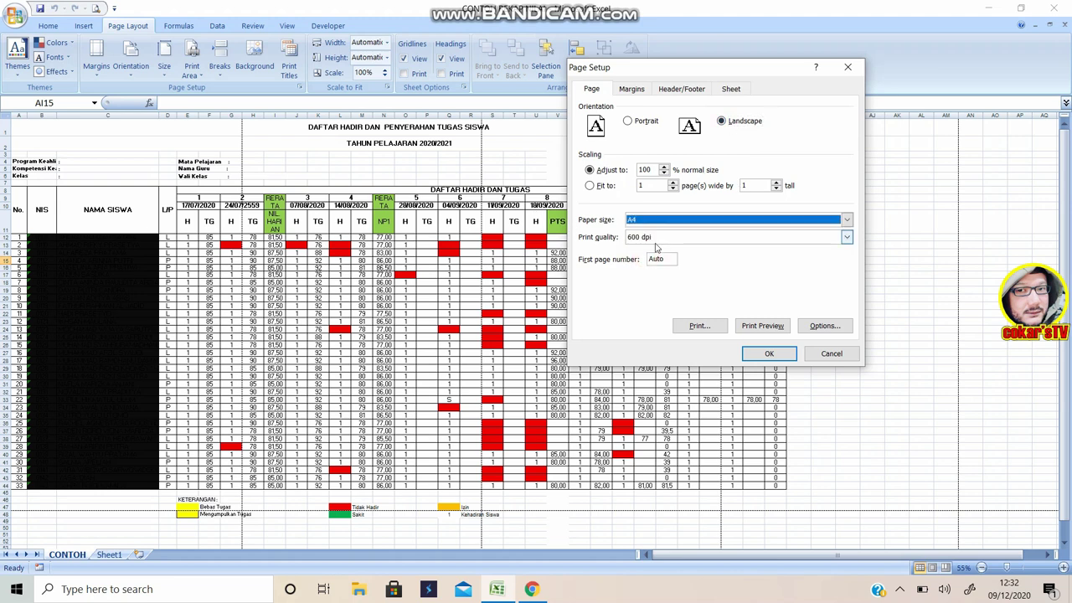
{"action": "left_click", "coordinate": [680, 222]}
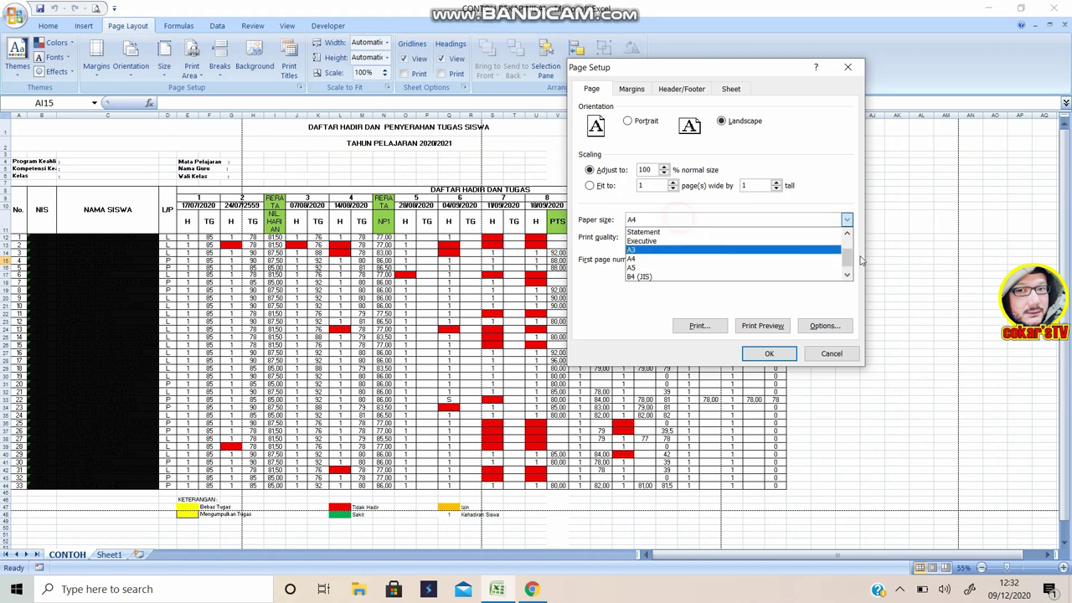
{"action": "mouse_move", "coordinate": [846, 251]}
{"action": "left_mouse_down"}
{"action": "mouse_move", "coordinate": [846, 237]}
{"action": "mouse_move", "coordinate": [848, 256]}
{"action": "left_mouse_up"}
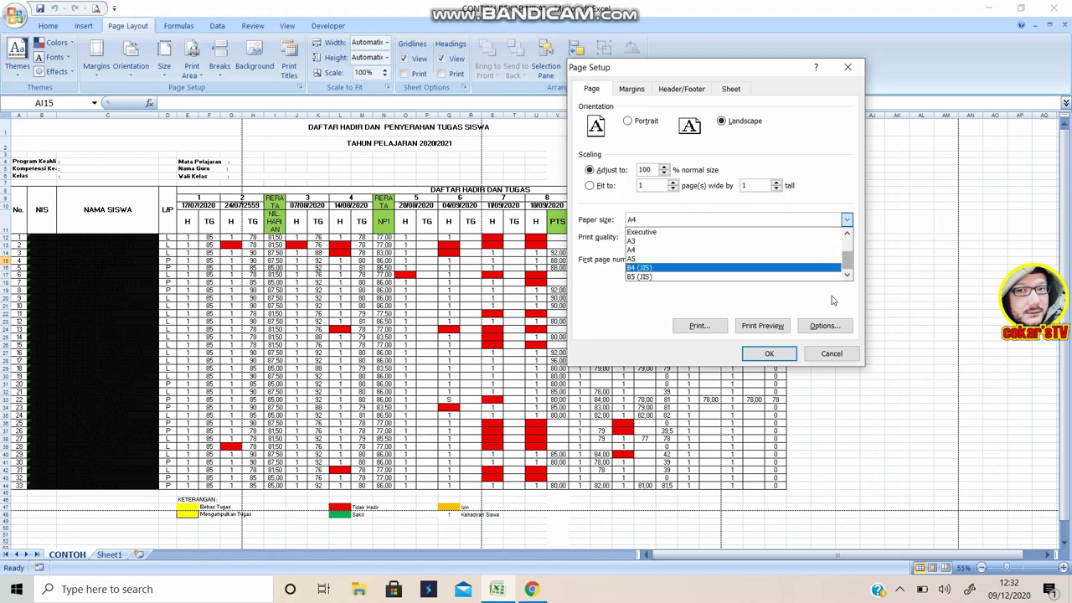
{"action": "left_click", "coordinate": [672, 250]}
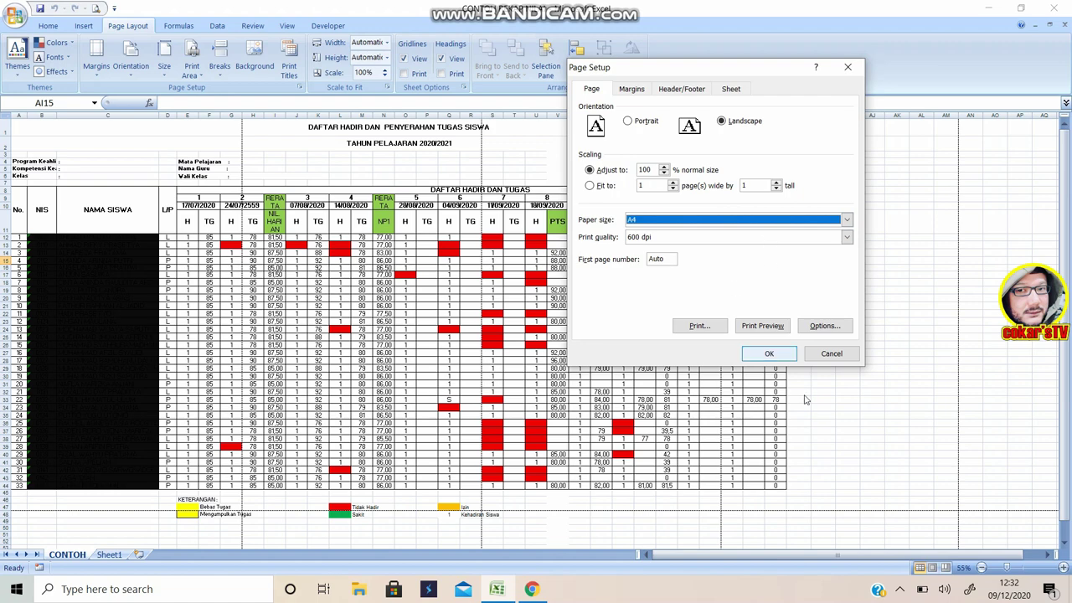
{"action": "left_click", "coordinate": [772, 353]}
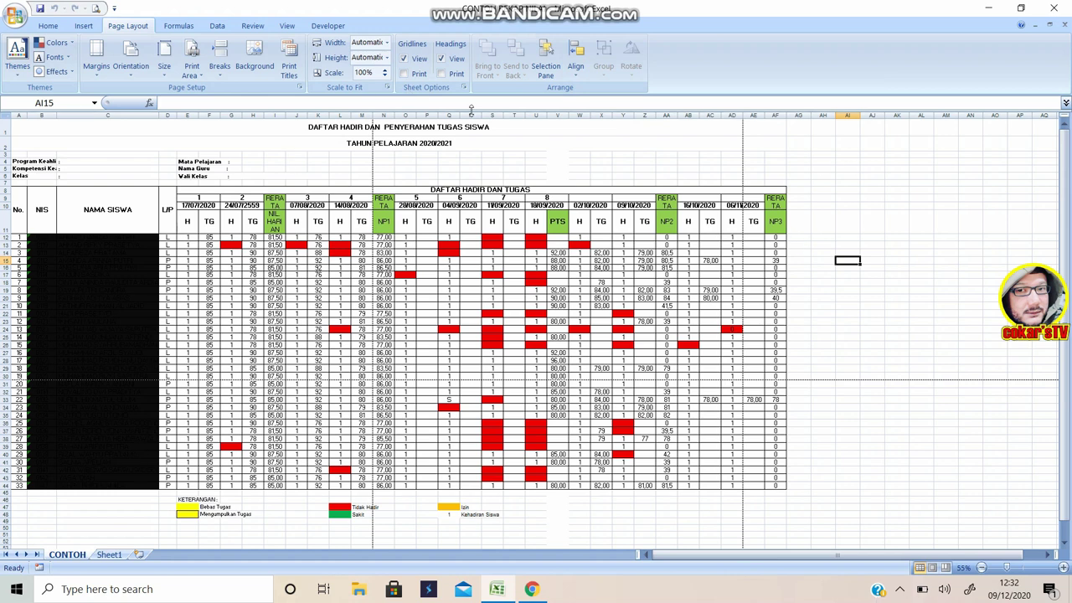
Step: Choose Set Print Area from the Print Area menu
{"action": "left_click", "coordinate": [201, 77]}
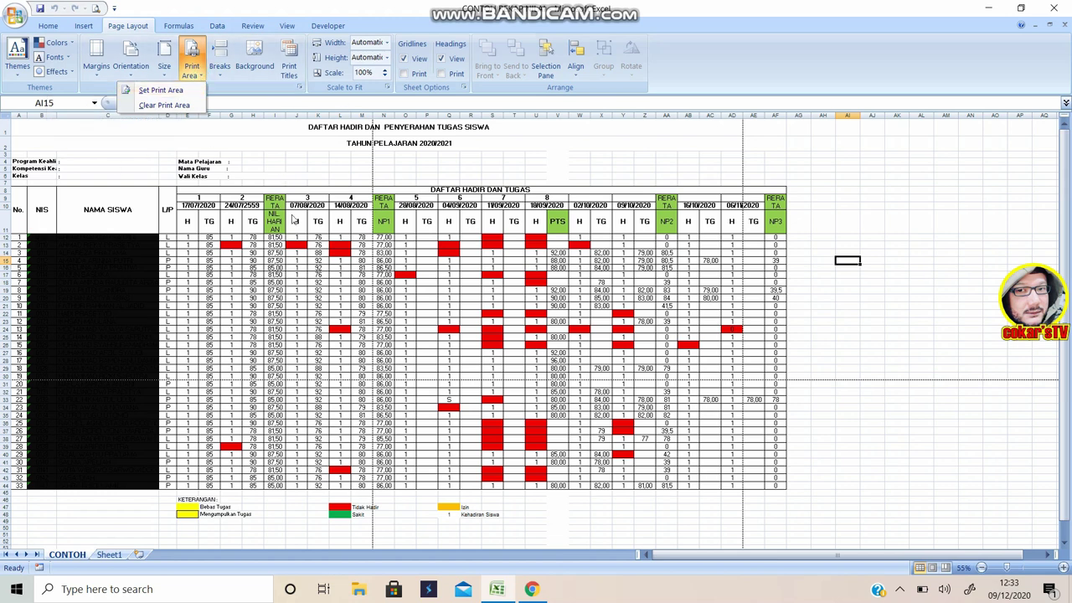
{"action": "left_click", "coordinate": [178, 91]}
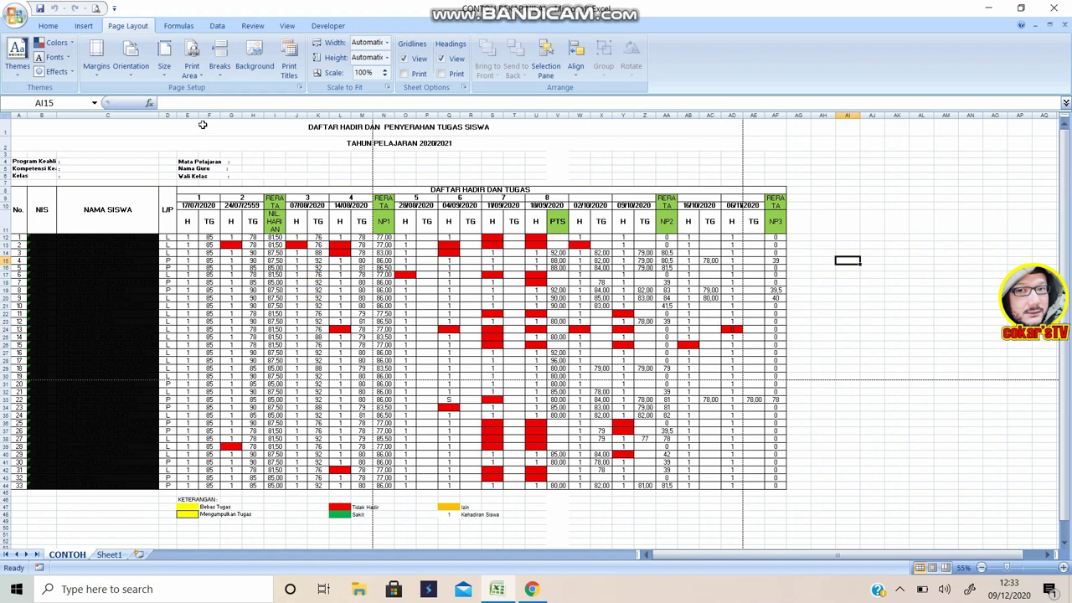
Step: Select the table from A1 down through the KETERANGAN legend (A1:AF48)
{"action": "left_click_drag", "start_coordinate": [202, 124], "coordinate": [294, 513]}
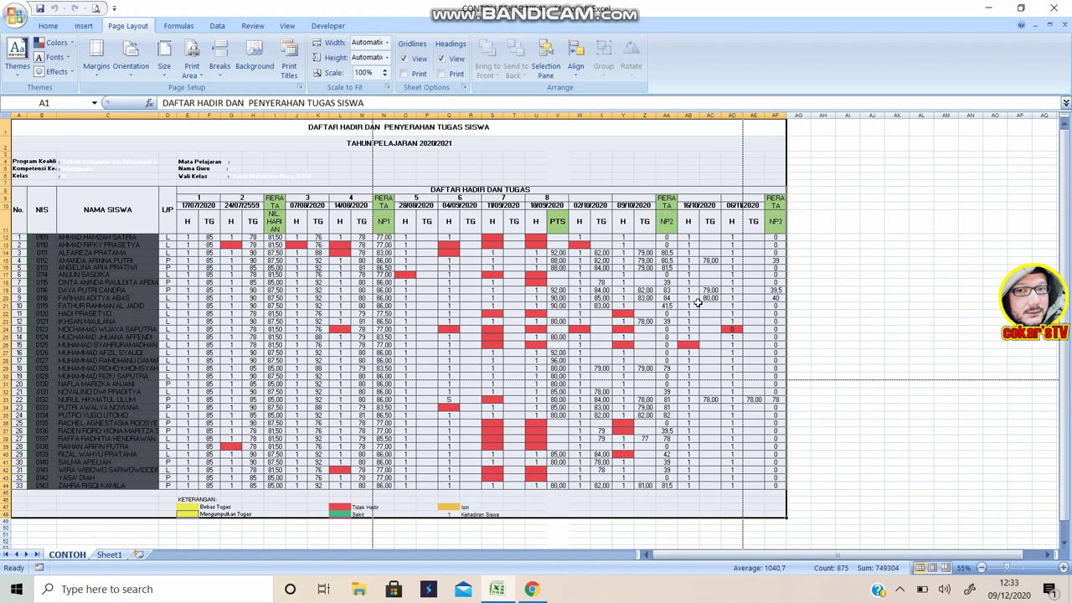
{"action": "scroll", "coordinate": [698, 300], "scroll_direction": "down", "scroll_amount": 2}
{"action": "scroll", "coordinate": [698, 300], "scroll_direction": "down", "scroll_amount": 2}
{"action": "scroll", "coordinate": [697, 299], "scroll_direction": "up", "scroll_amount": 1}
{"action": "scroll", "coordinate": [695, 298], "scroll_direction": "down", "scroll_amount": 3}
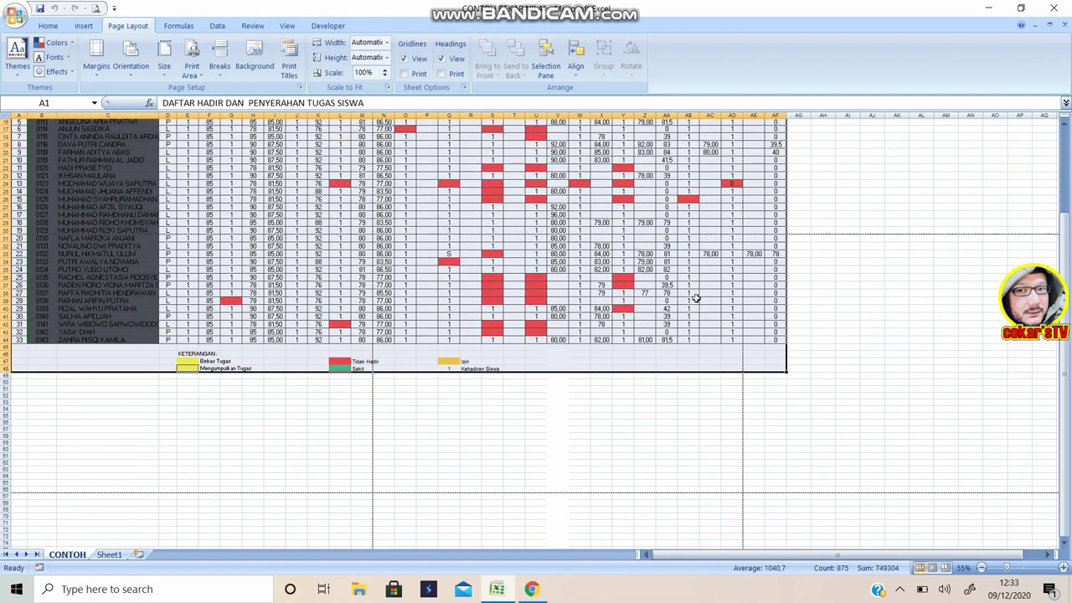
{"action": "scroll", "coordinate": [694, 298], "scroll_direction": "up", "scroll_amount": 2}
{"action": "scroll", "coordinate": [693, 297], "scroll_direction": "up", "scroll_amount": 1}
{"action": "scroll", "coordinate": [693, 297], "scroll_direction": "up", "scroll_amount": 1}
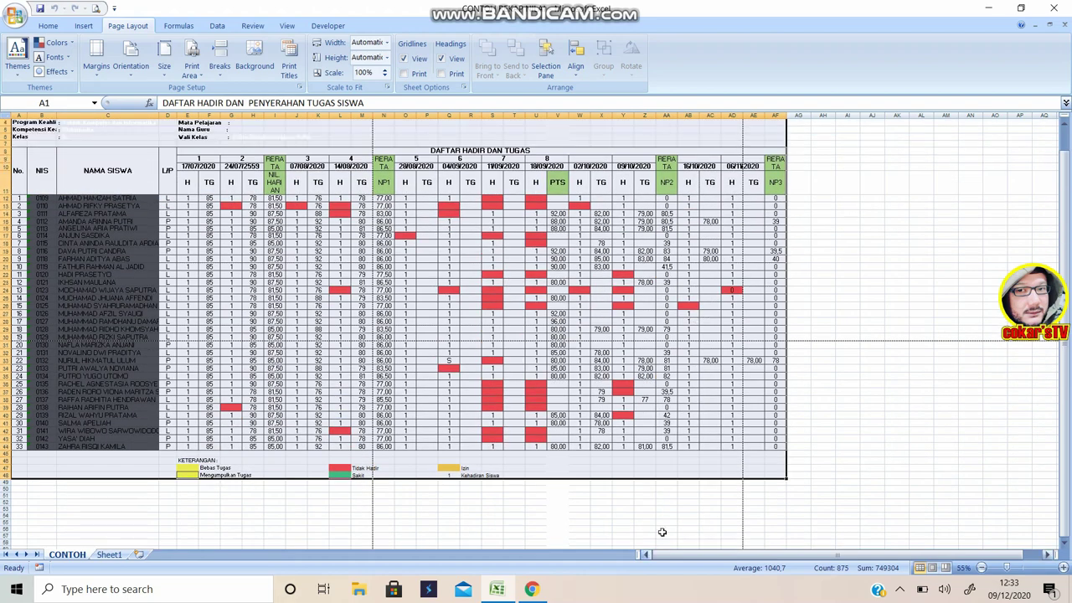
Step: Set the selected table as the print area, then reselect rows 1 to 48
{"action": "scroll", "coordinate": [245, 371], "scroll_direction": "up", "scroll_amount": 2}
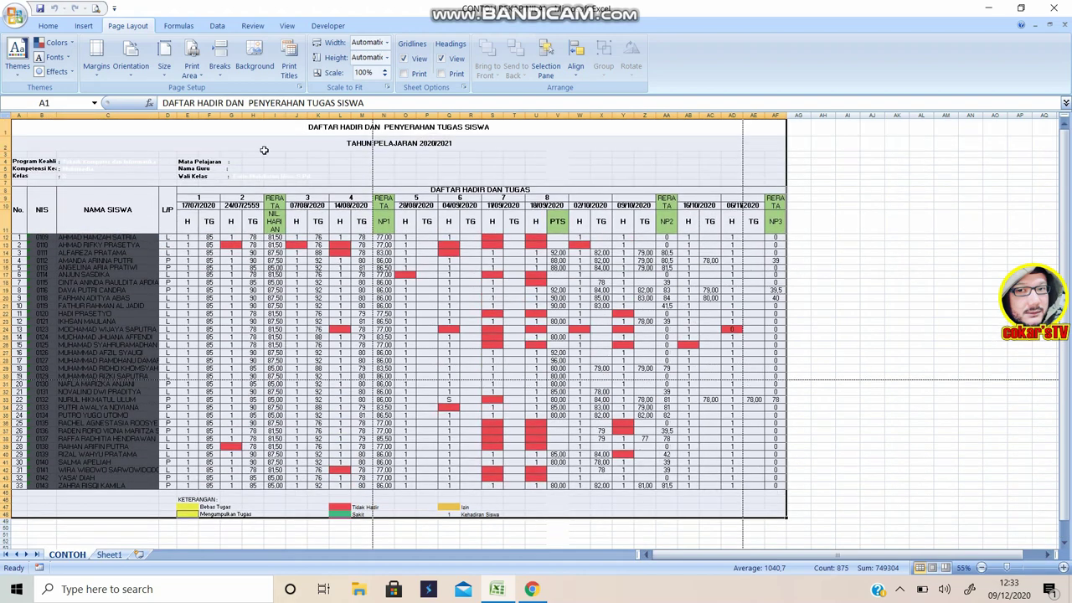
{"action": "left_click", "coordinate": [200, 72]}
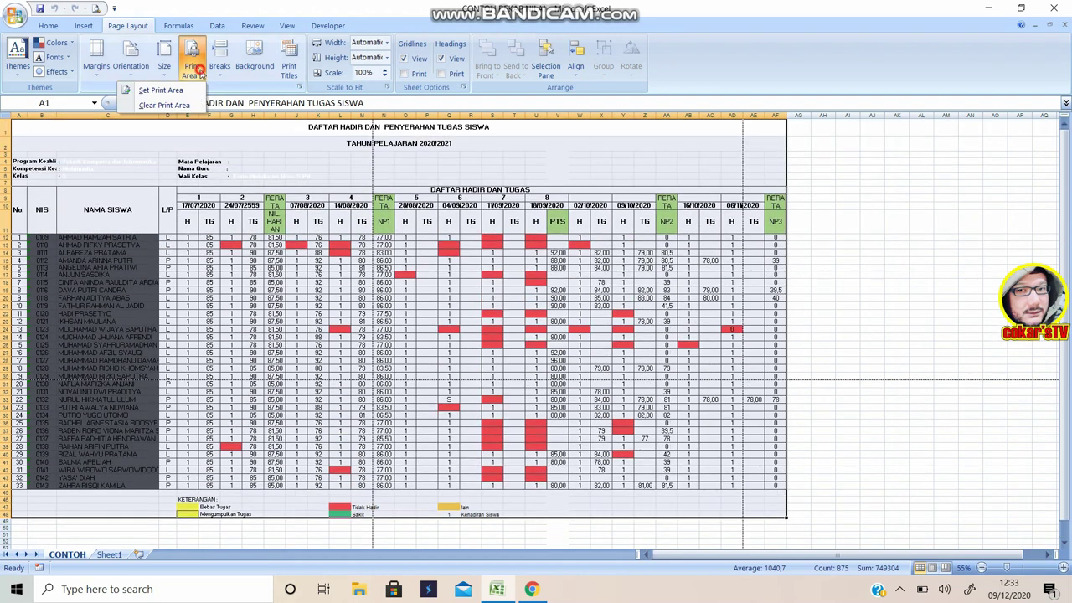
{"action": "left_click", "coordinate": [164, 92]}
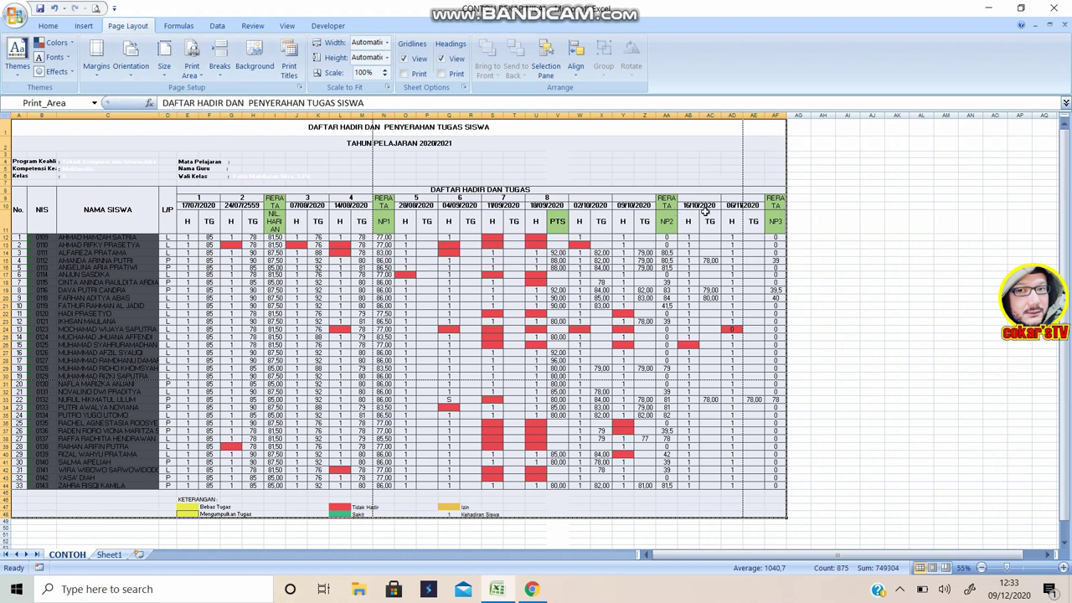
{"action": "left_click_drag", "start_coordinate": [610, 130], "coordinate": [661, 514]}
Step: Open Print Preview, move to page 3 of 6, and turn on Show Margins
{"action": "left_click", "coordinate": [97, 9]}
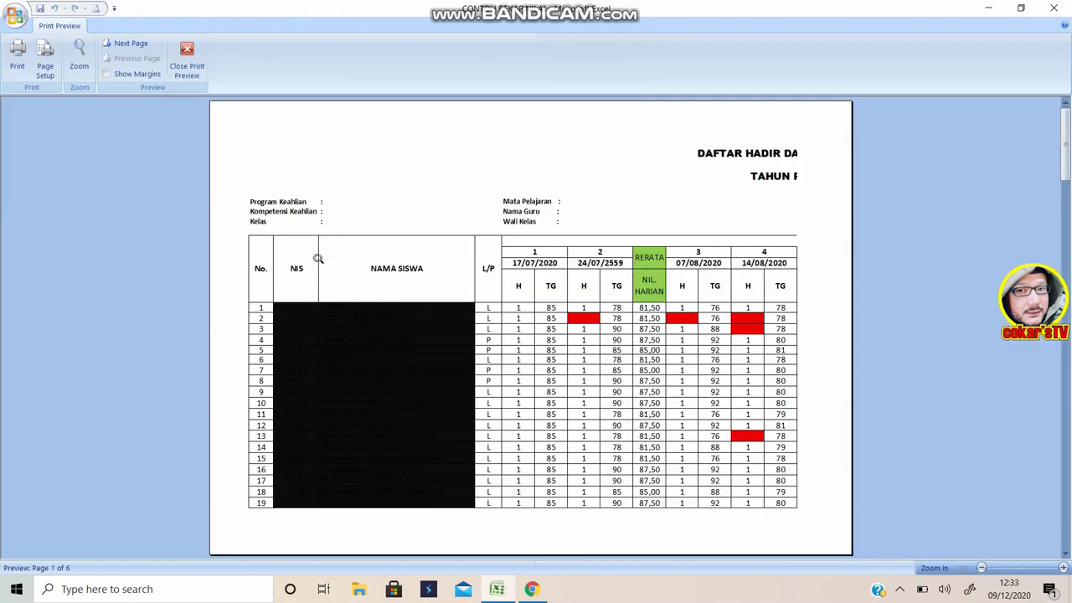
{"action": "scroll", "coordinate": [508, 258], "scroll_direction": "down", "scroll_amount": 1}
{"action": "scroll", "coordinate": [509, 257], "scroll_direction": "up", "scroll_amount": 1}
{"action": "scroll", "coordinate": [509, 257], "scroll_direction": "down", "scroll_amount": 1}
{"action": "scroll", "coordinate": [509, 257], "scroll_direction": "up", "scroll_amount": 1}
{"action": "scroll", "coordinate": [509, 257], "scroll_direction": "down", "scroll_amount": 2}
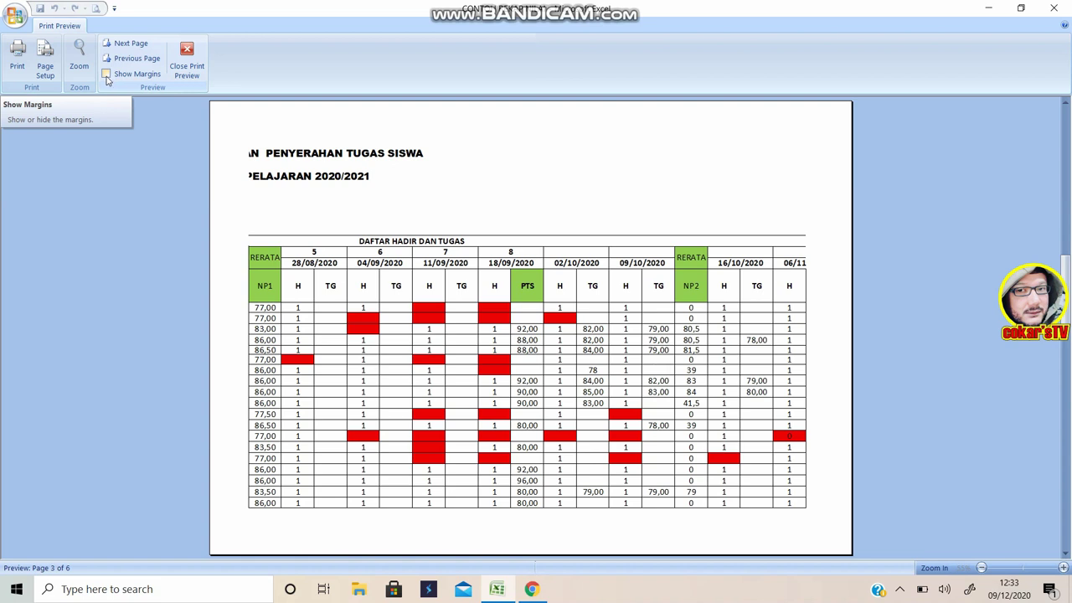
{"action": "left_click", "coordinate": [107, 77]}
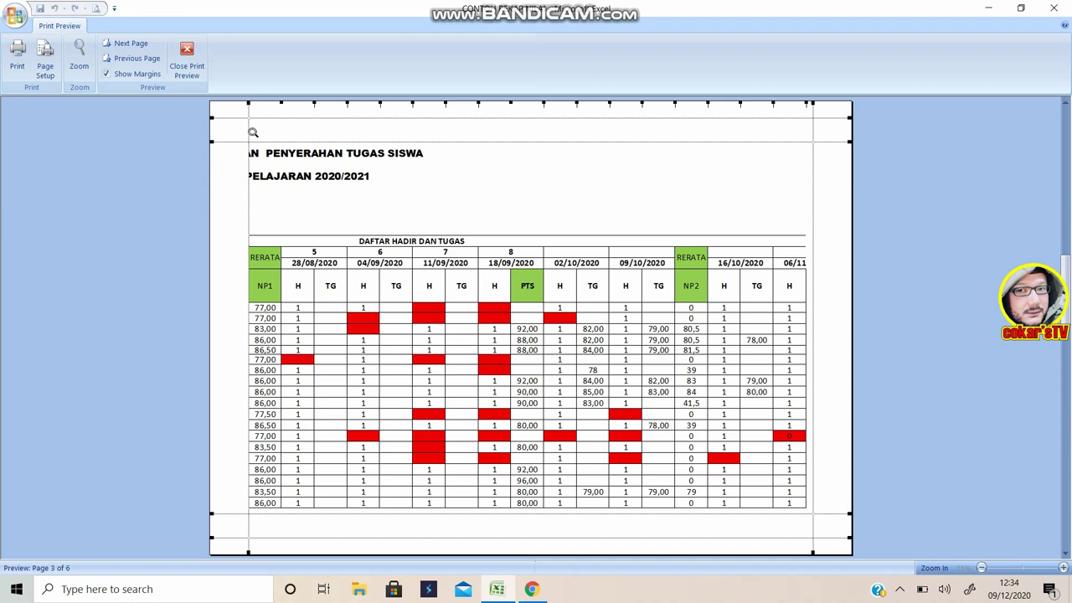
Step: Widen the left, right and bottom margins and narrow a column, reducing the printout to 4 pages
{"action": "left_click_drag", "start_coordinate": [248, 129], "coordinate": [215, 126]}
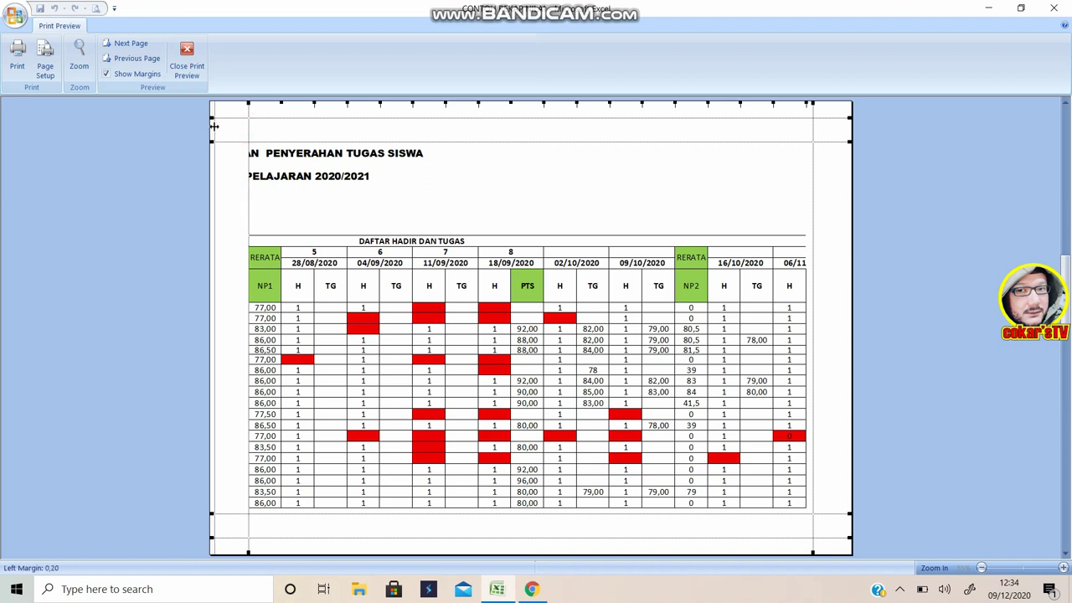
{"action": "left_click_drag", "start_coordinate": [215, 125], "coordinate": [215, 126]}
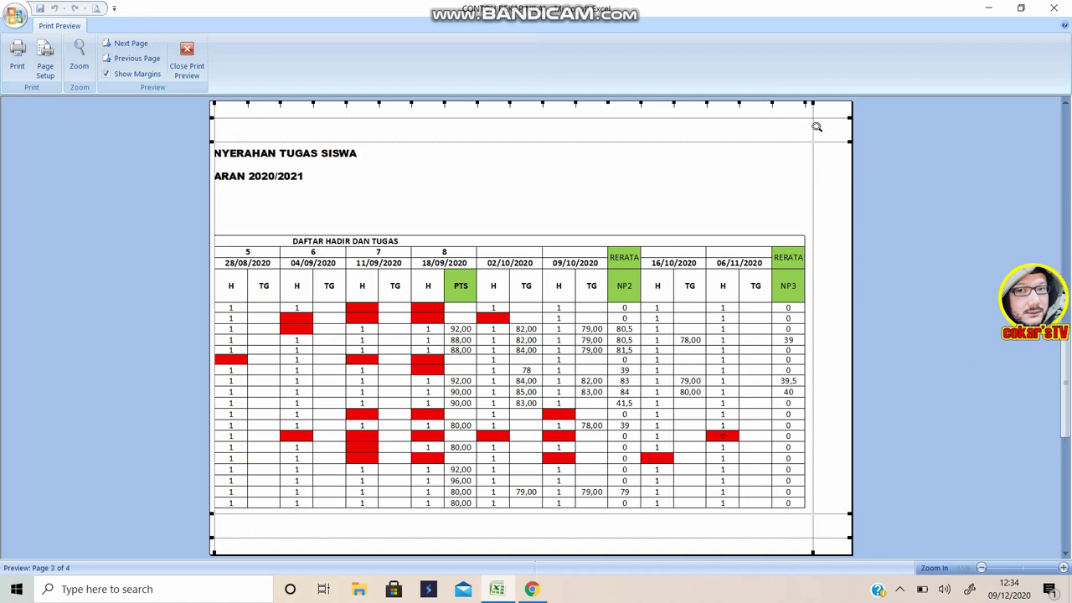
{"action": "left_click_drag", "start_coordinate": [814, 125], "coordinate": [846, 140]}
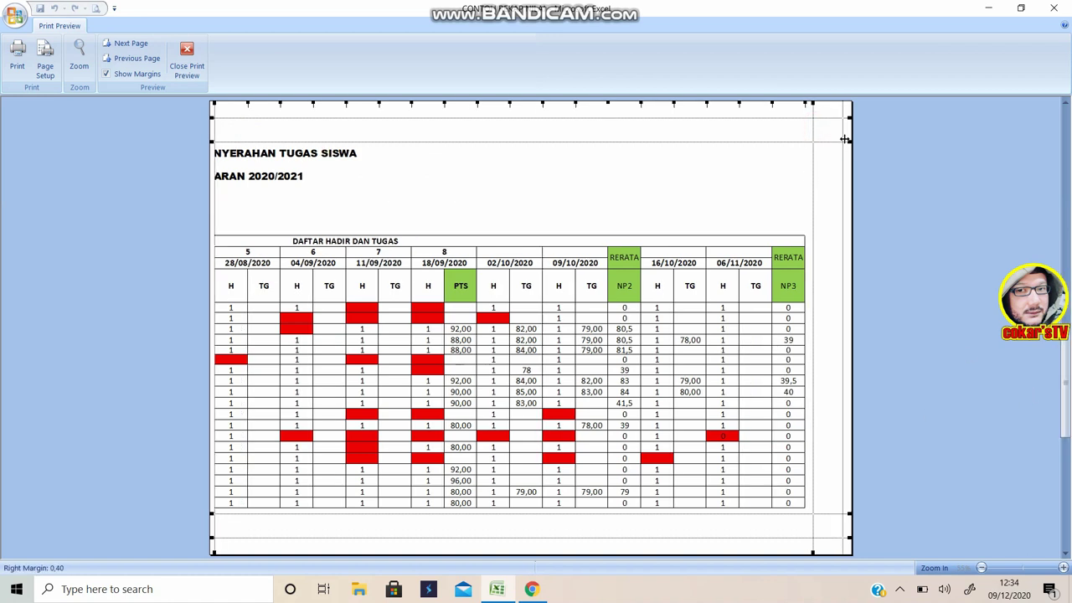
{"action": "left_click_drag", "start_coordinate": [847, 139], "coordinate": [849, 139]}
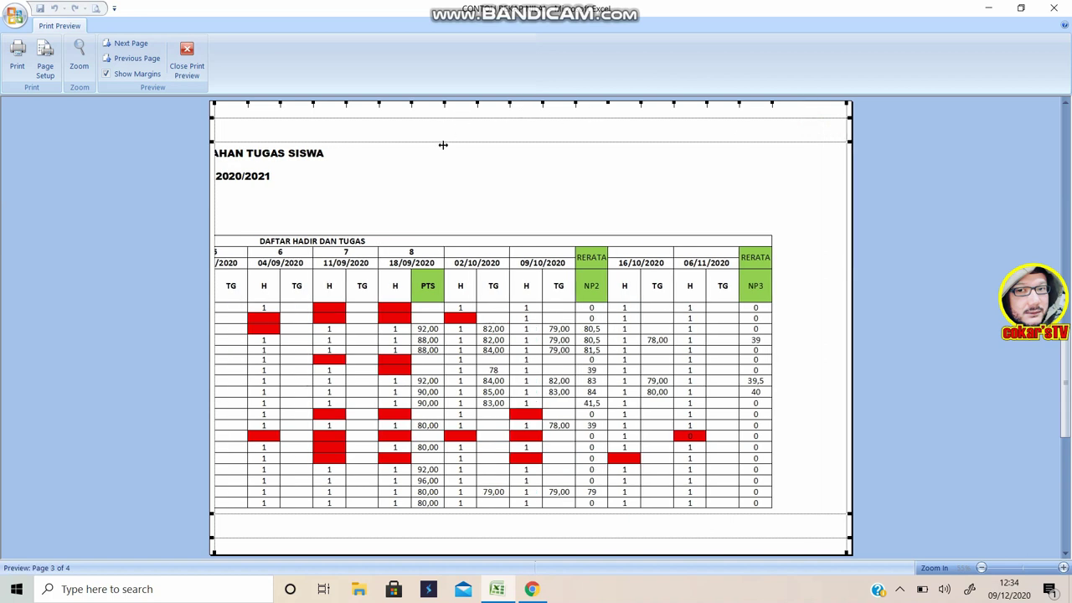
{"action": "left_click_drag", "start_coordinate": [444, 104], "coordinate": [443, 120]}
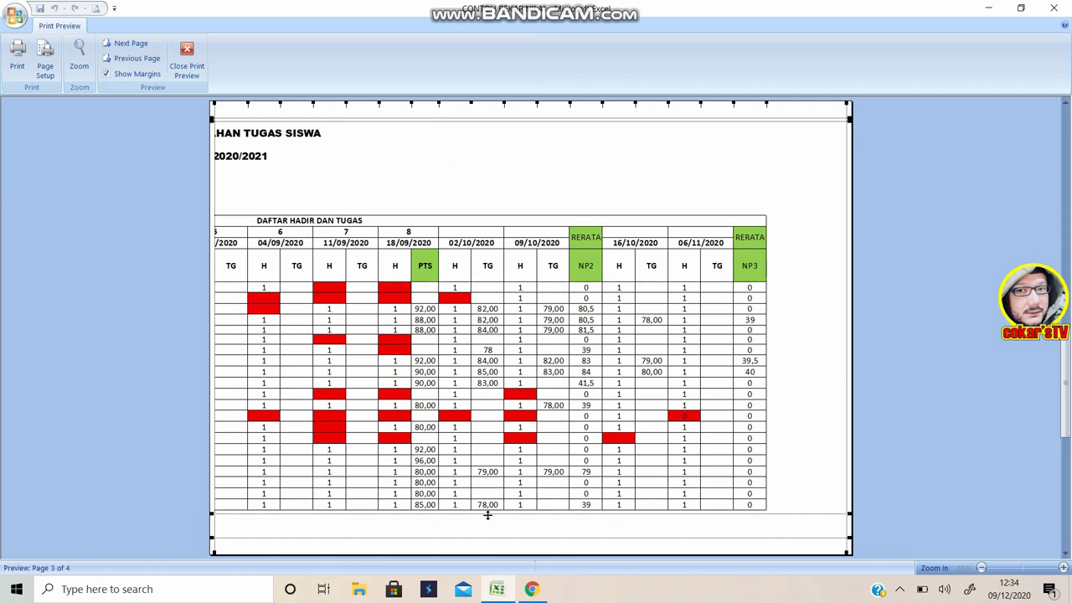
{"action": "left_click_drag", "start_coordinate": [488, 515], "coordinate": [490, 538]}
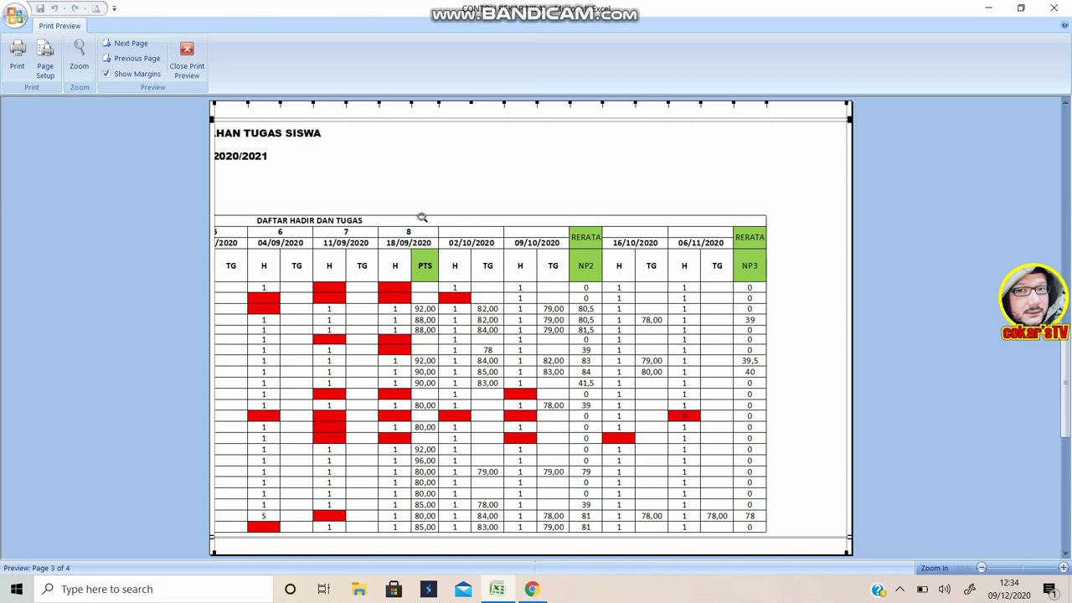
{"action": "scroll", "coordinate": [517, 259], "scroll_direction": "down", "scroll_amount": 1}
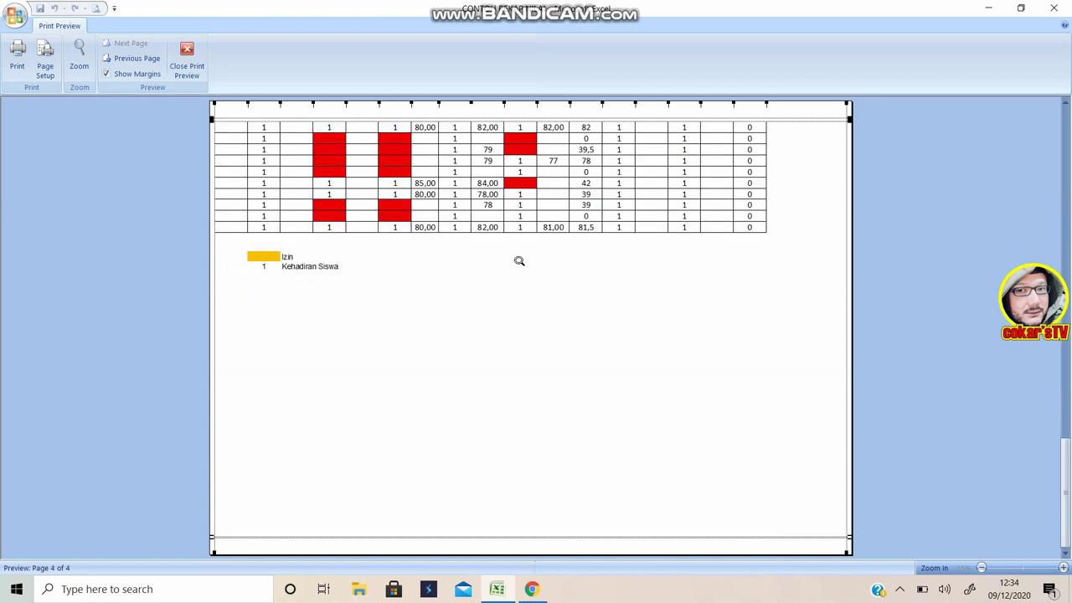
{"action": "scroll", "coordinate": [384, 162], "scroll_direction": "up", "scroll_amount": 3}
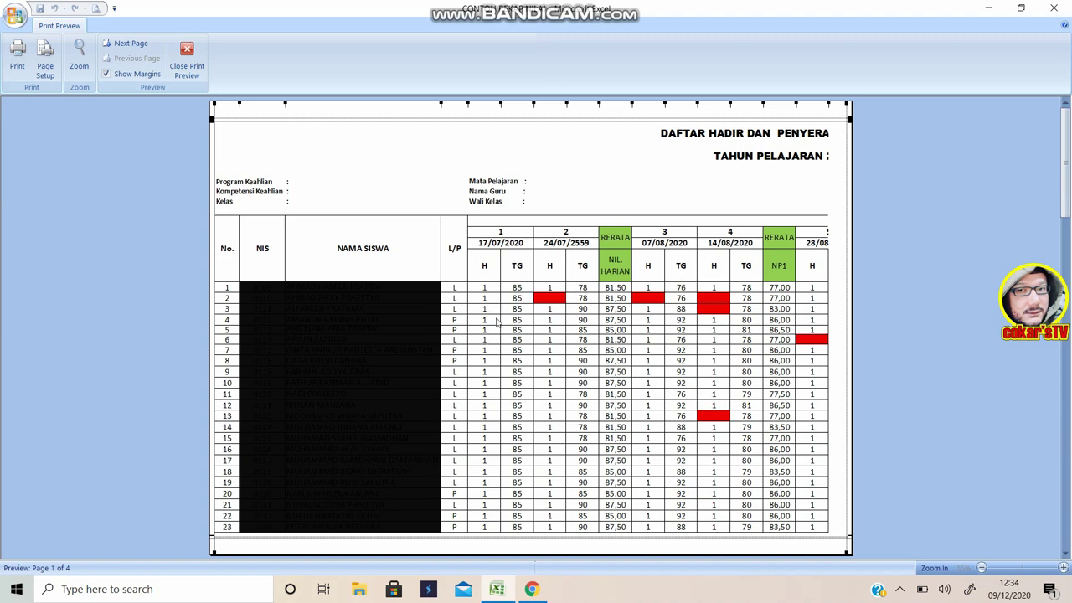
{"action": "scroll", "coordinate": [497, 321], "scroll_direction": "down", "scroll_amount": 1}
{"action": "scroll", "coordinate": [454, 364], "scroll_direction": "up", "scroll_amount": 1}
Step: Close the print preview and bring up the View tab
{"action": "left_click", "coordinate": [187, 59]}
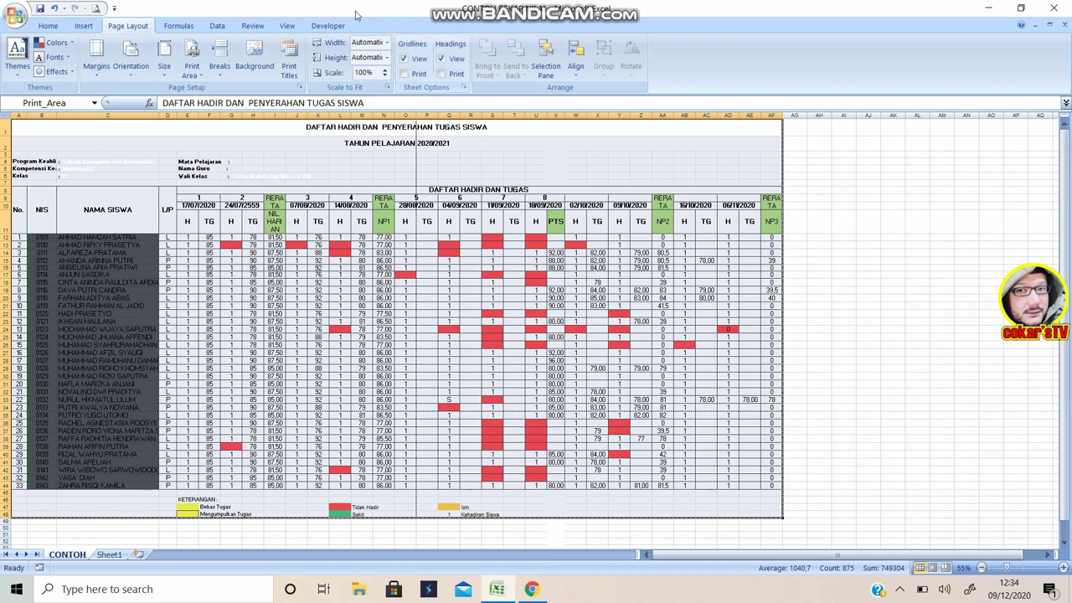
{"action": "left_click", "coordinate": [289, 30]}
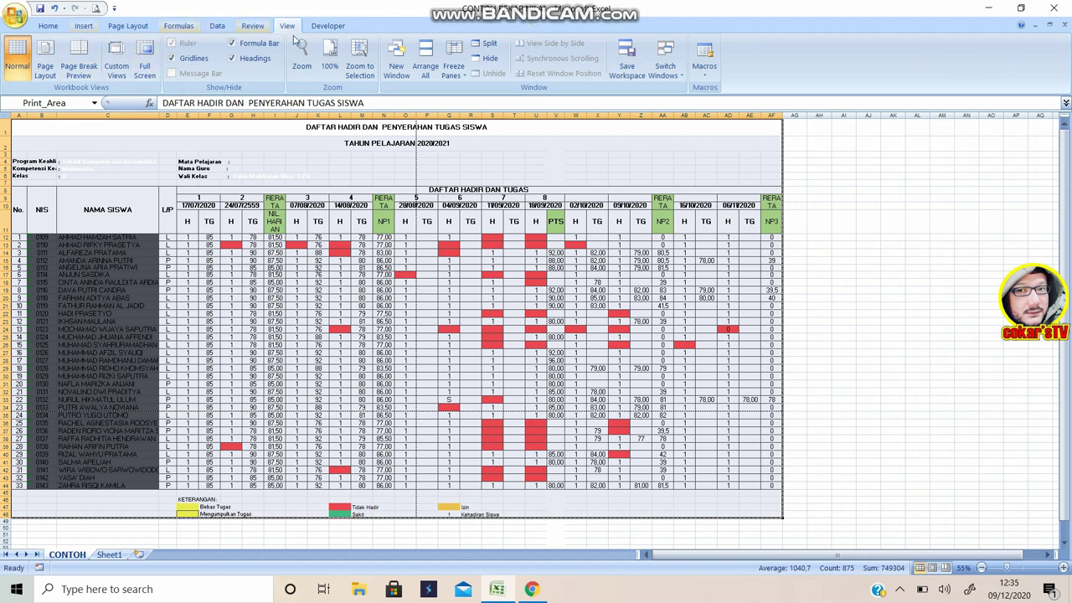
Step: Switch to Page Break Preview and drag the page breaks out to cover the whole table
{"action": "left_click", "coordinate": [78, 71]}
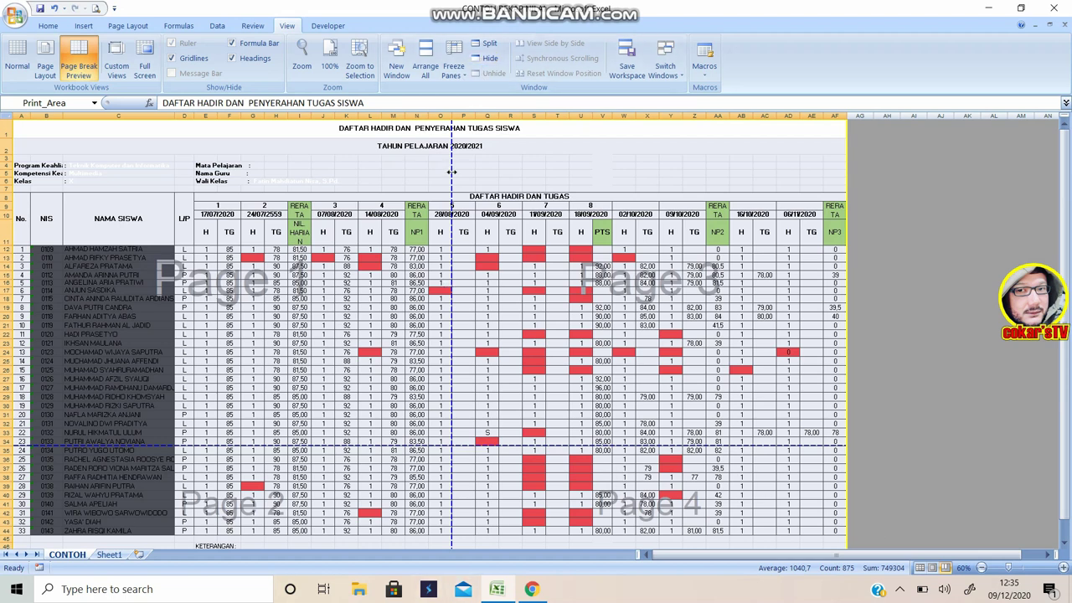
{"action": "left_click_drag", "start_coordinate": [452, 171], "coordinate": [858, 226]}
{"action": "left_click_drag", "start_coordinate": [847, 214], "coordinate": [849, 218]}
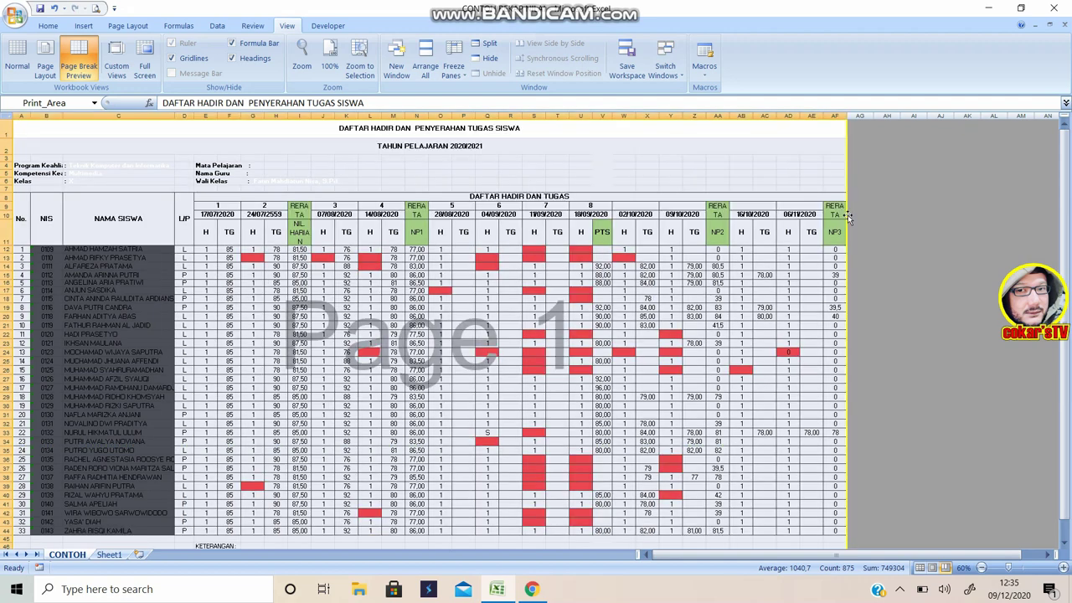
Step: Check the single-page layout, deselect the print area and open Print Preview showing Page 1 of 1
{"action": "scroll", "coordinate": [750, 206], "scroll_direction": "down", "scroll_amount": 3}
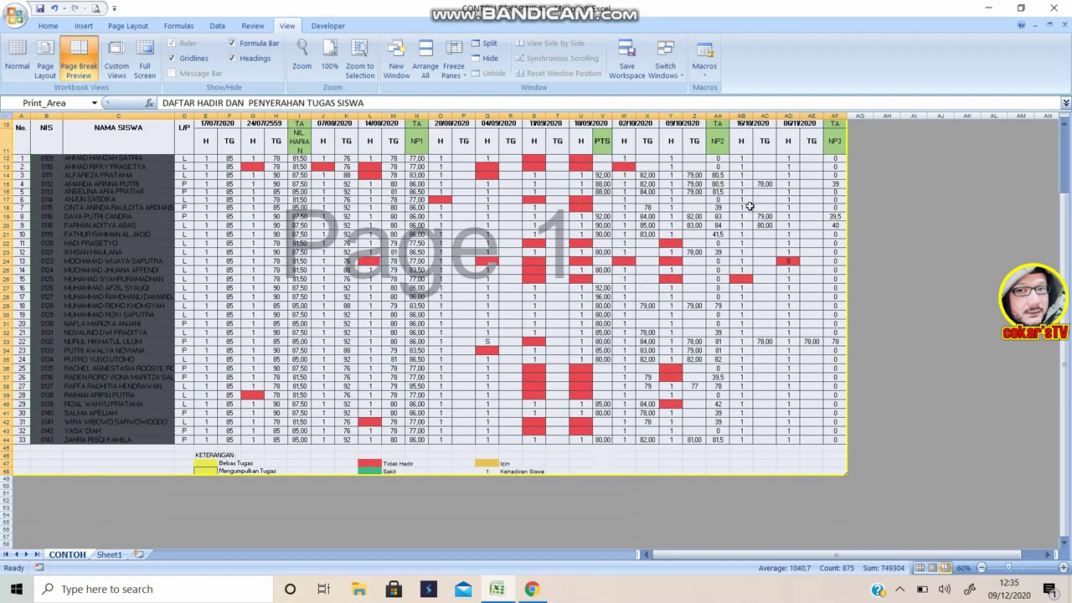
{"action": "scroll", "coordinate": [750, 206], "scroll_direction": "up", "scroll_amount": 3}
{"action": "scroll", "coordinate": [750, 206], "scroll_direction": "down", "scroll_amount": 3}
{"action": "scroll", "coordinate": [750, 206], "scroll_direction": "up", "scroll_amount": 2}
{"action": "scroll", "coordinate": [750, 206], "scroll_direction": "up", "scroll_amount": 1}
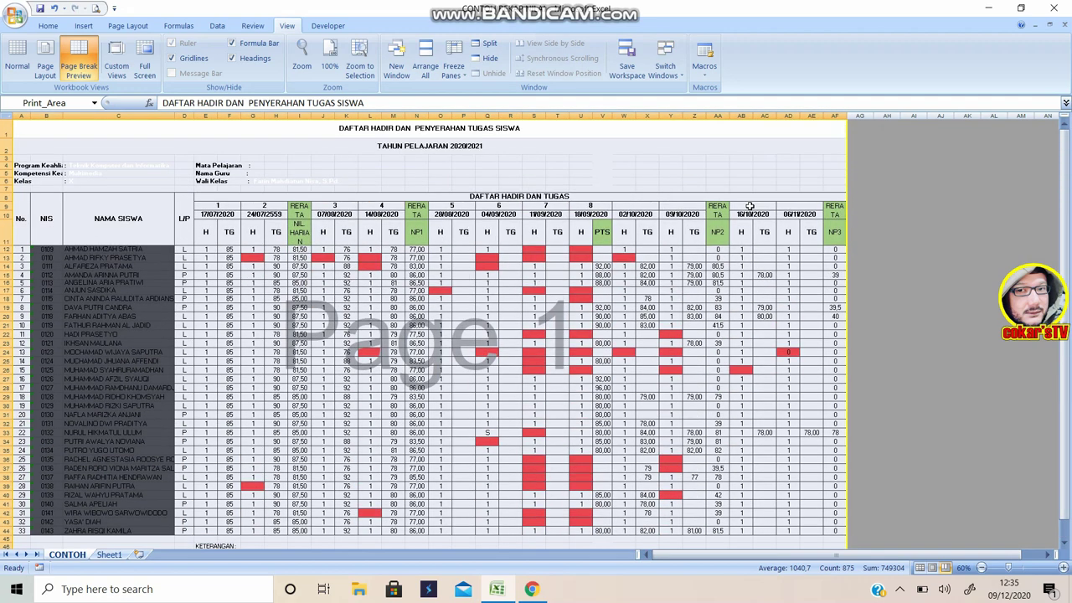
{"action": "scroll", "coordinate": [540, 314], "scroll_direction": "down", "scroll_amount": 3}
{"action": "scroll", "coordinate": [541, 314], "scroll_direction": "up", "scroll_amount": 3}
{"action": "scroll", "coordinate": [540, 314], "scroll_direction": "down", "scroll_amount": 3}
{"action": "scroll", "coordinate": [540, 314], "scroll_direction": "up", "scroll_amount": 3}
{"action": "left_click", "coordinate": [511, 290]}
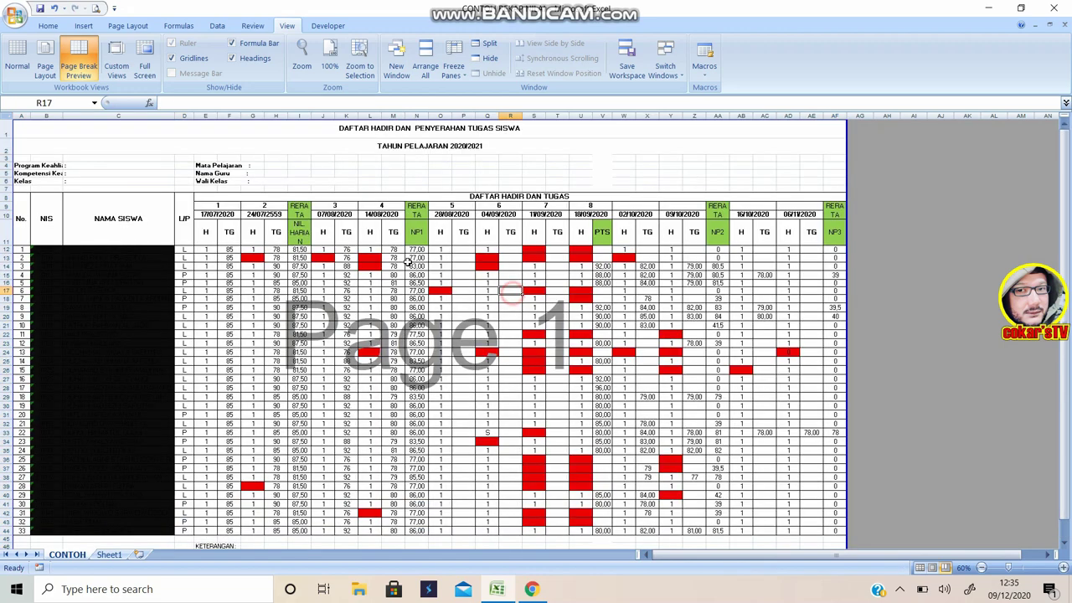
{"action": "left_click", "coordinate": [96, 9]}
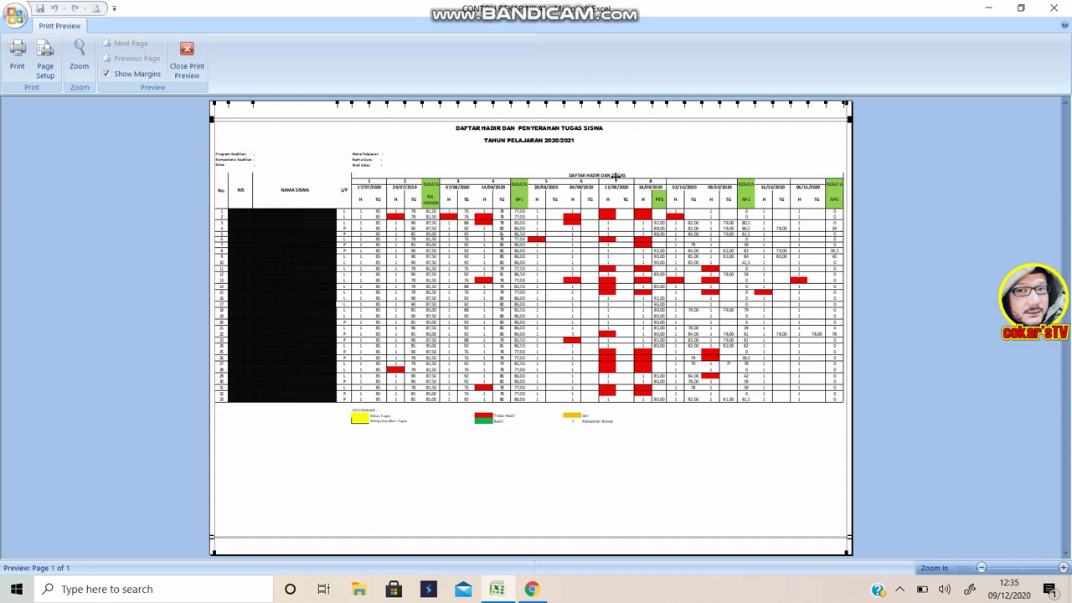
Step: Close and reopen Print Preview to recheck the one-page layout, then open the Office menu
{"action": "left_click", "coordinate": [187, 57]}
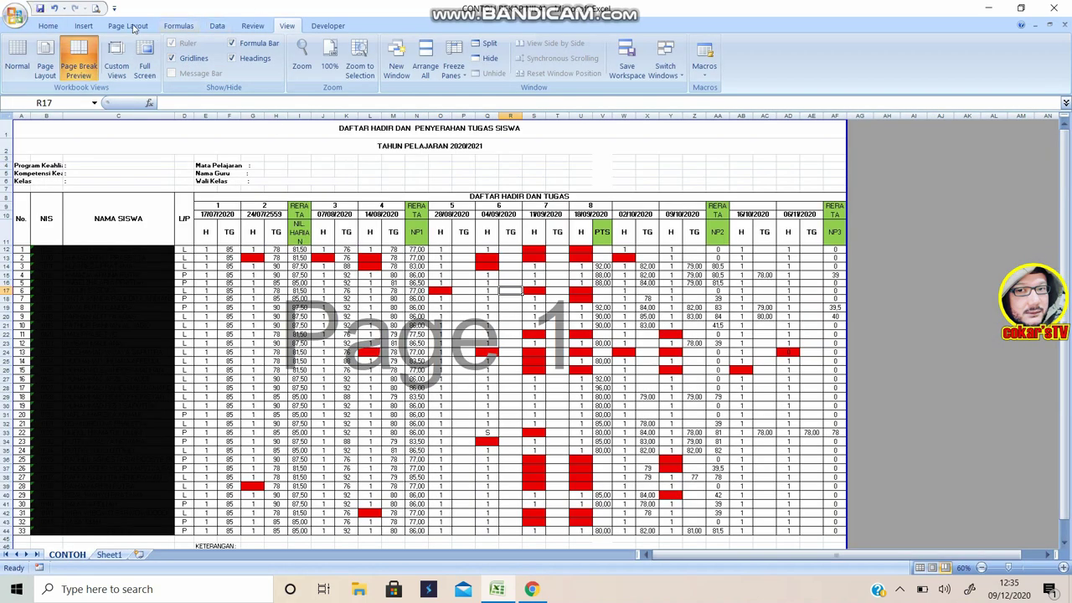
{"action": "left_click", "coordinate": [96, 8]}
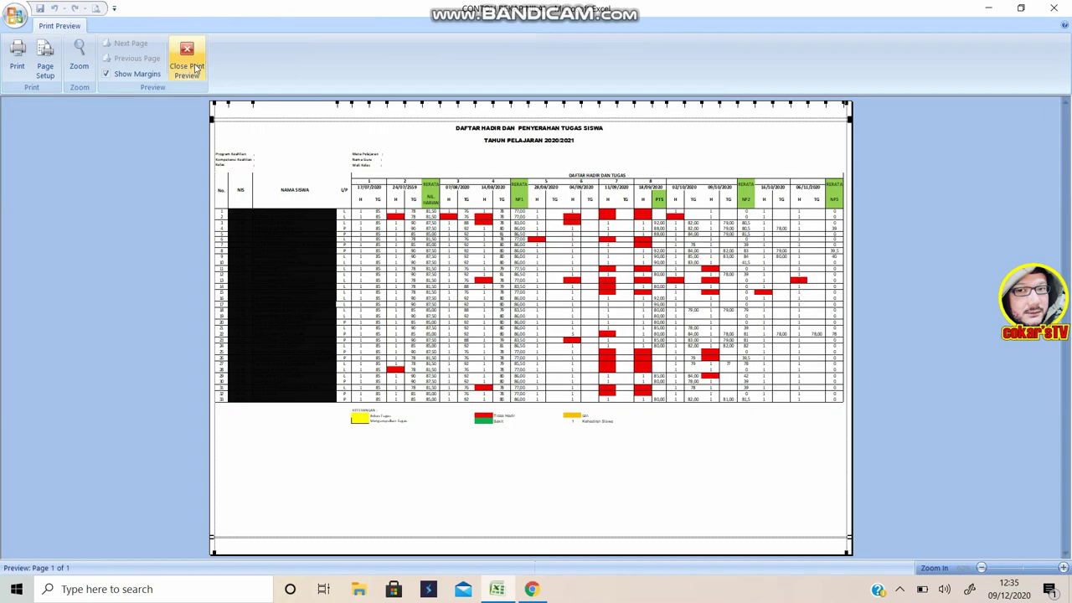
{"action": "left_click", "coordinate": [187, 58]}
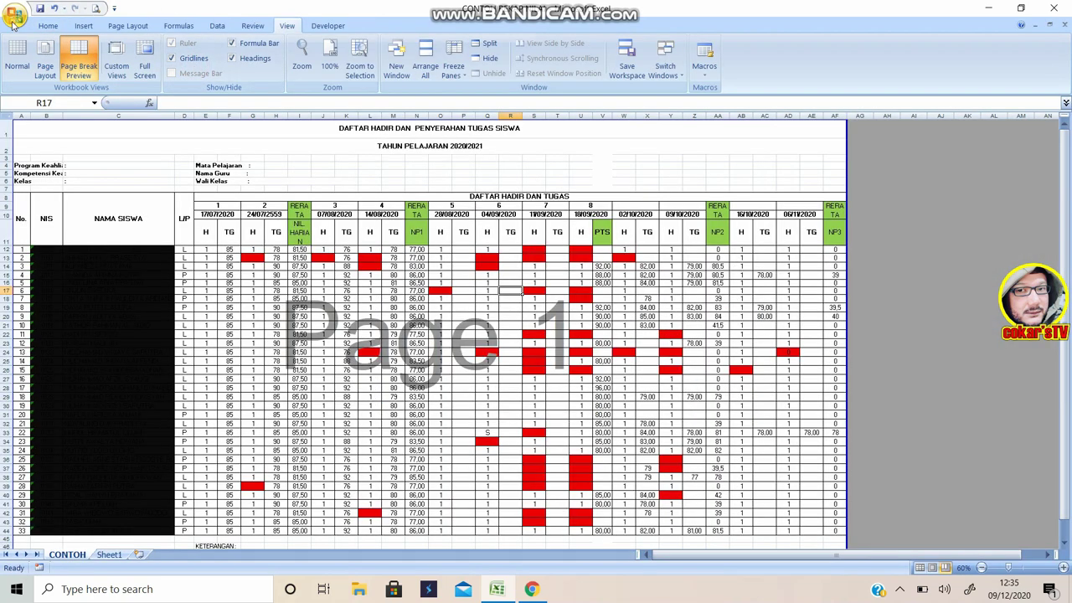
{"action": "left_click", "coordinate": [15, 23]}
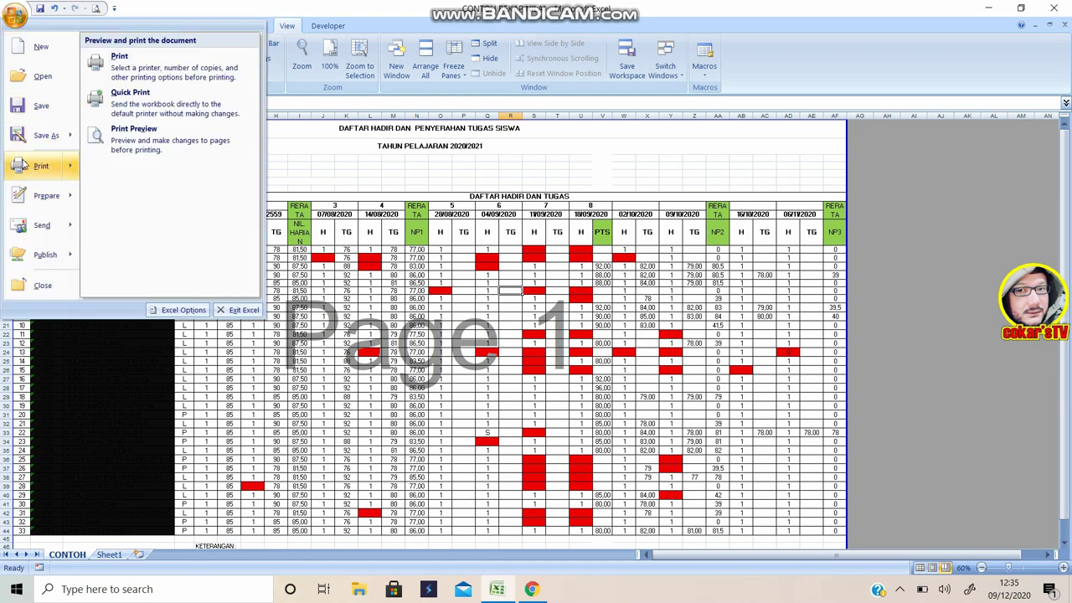
Step: Open the Print dialog set to Microsoft Print to PDF and cancel without printing
{"action": "left_click", "coordinate": [37, 167]}
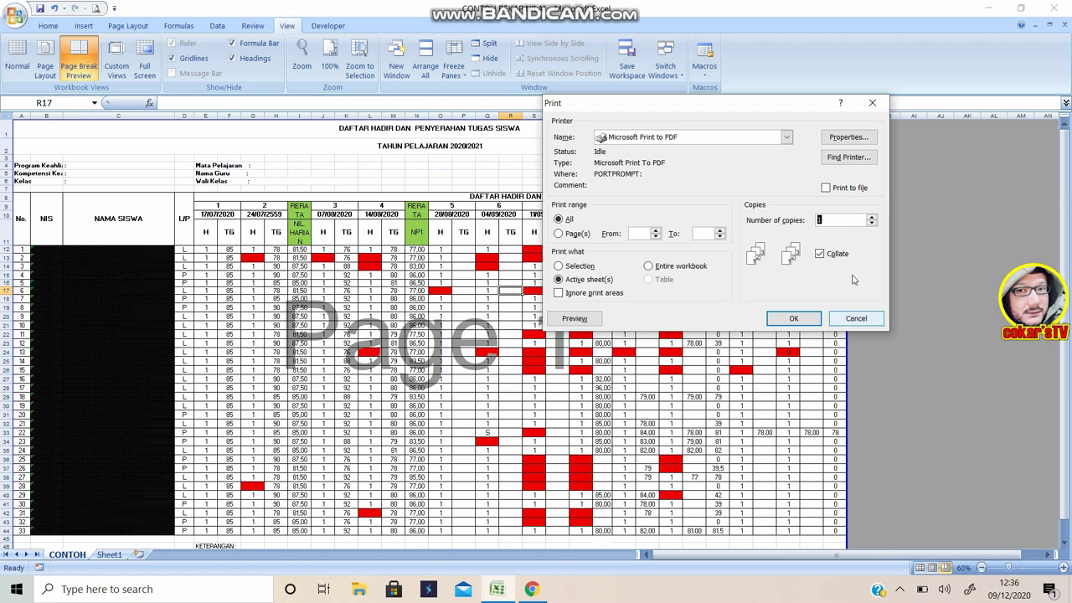
{"action": "left_click", "coordinate": [855, 318]}
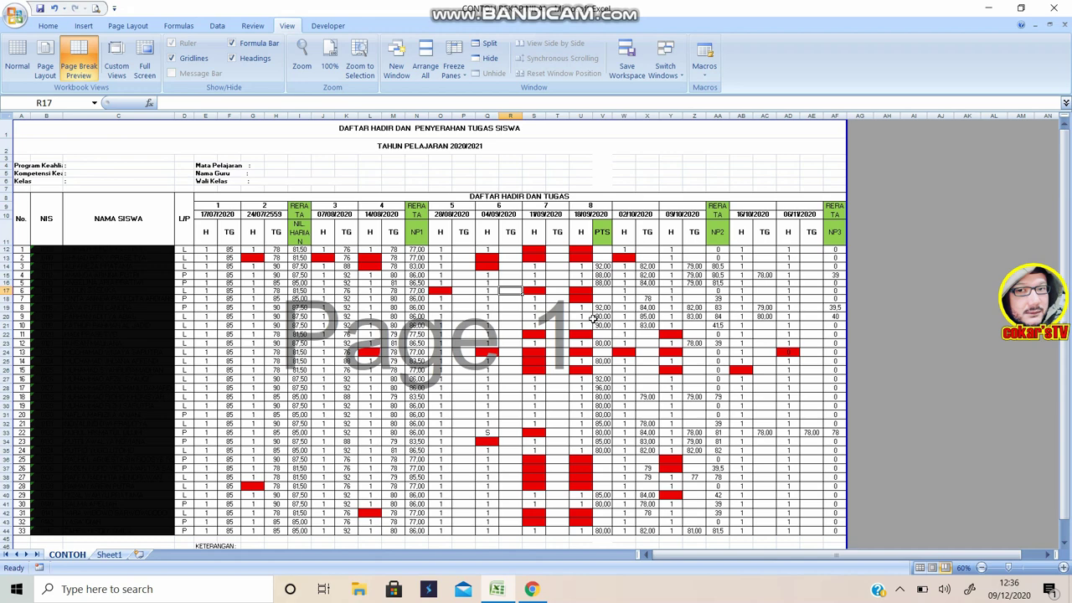
Step: Review the title by selecting rows 1–2, then select cell S21
{"action": "scroll", "coordinate": [593, 319], "scroll_direction": "down", "scroll_amount": 5}
{"action": "scroll", "coordinate": [593, 319], "scroll_direction": "up", "scroll_amount": 5}
{"action": "left_click", "coordinate": [547, 128]}
{"action": "left_click_drag", "start_coordinate": [547, 128], "coordinate": [540, 150]}
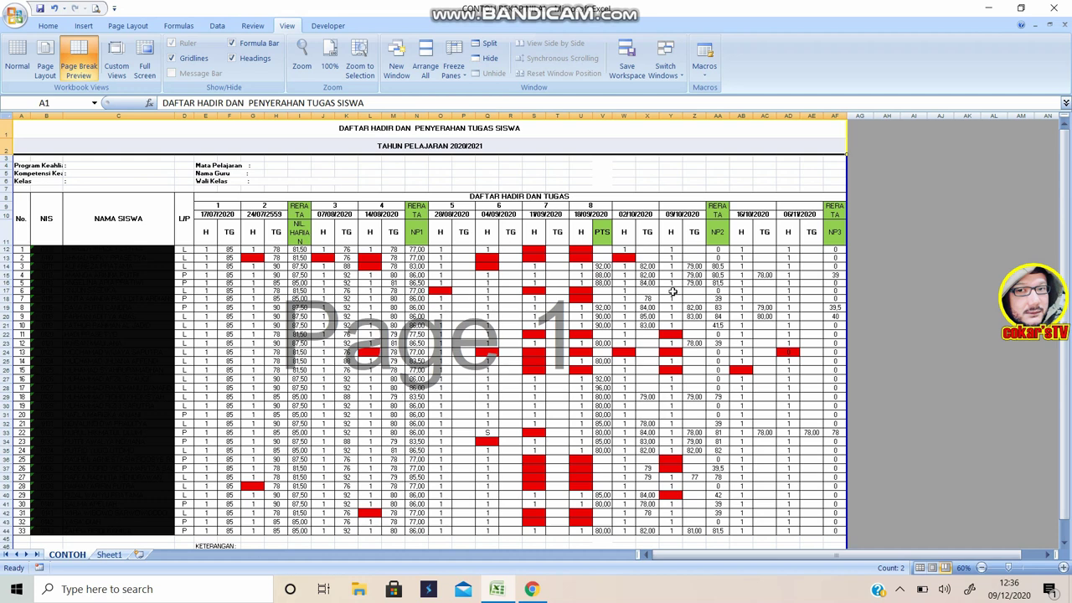
{"action": "left_click", "coordinate": [572, 127]}
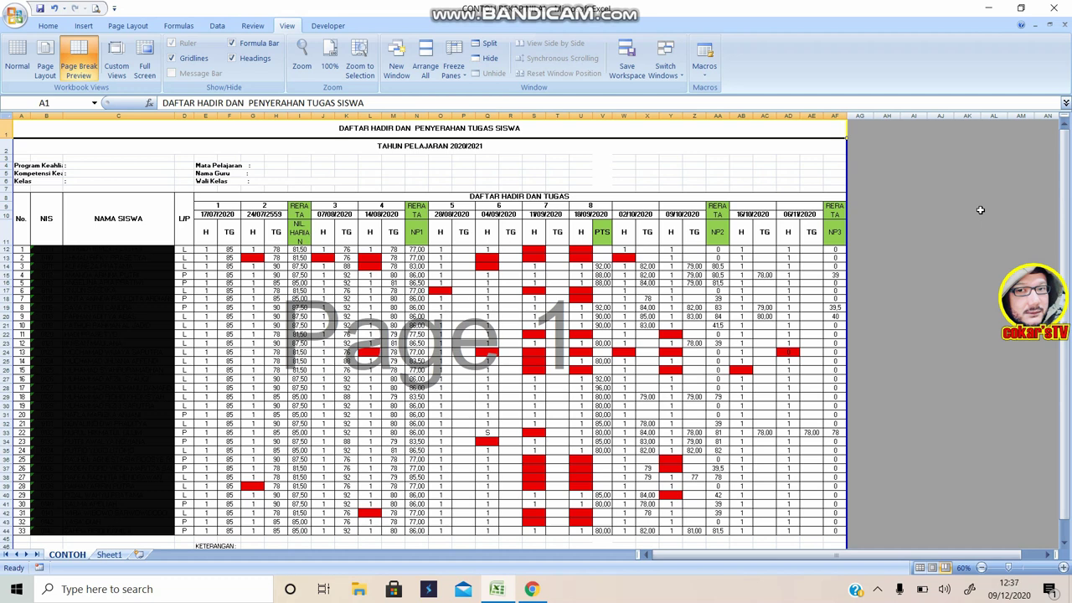
{"action": "left_click", "coordinate": [534, 326]}
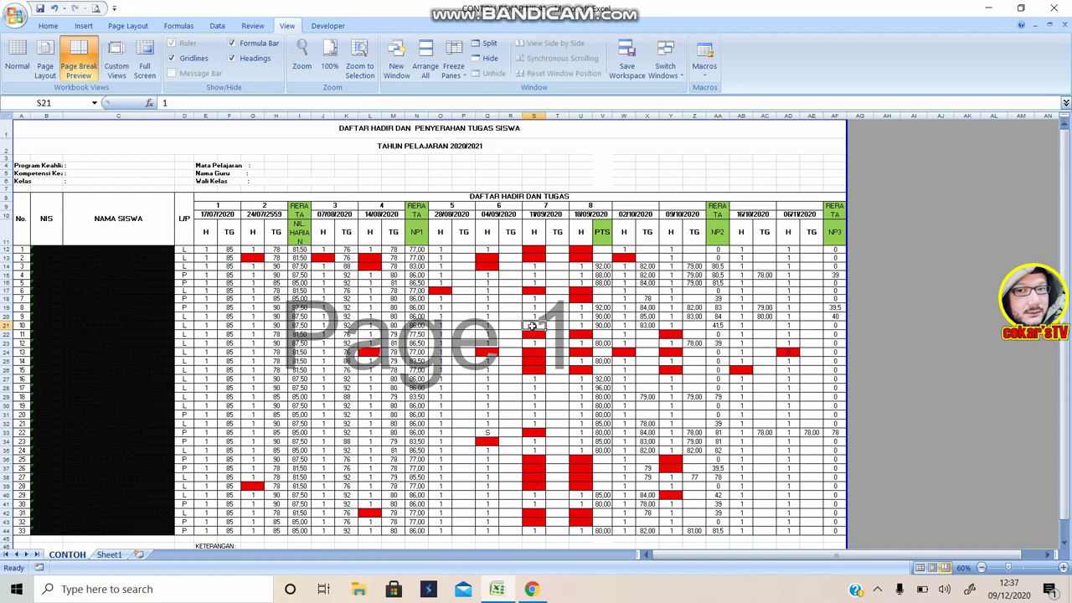
Step: Scroll through the sheet, return to A1 with Ctrl+Home, and open Bandicam from the system tray
{"action": "scroll", "coordinate": [532, 325], "scroll_direction": "down", "scroll_amount": 1}
{"action": "scroll", "coordinate": [532, 326], "scroll_direction": "down", "scroll_amount": 3}
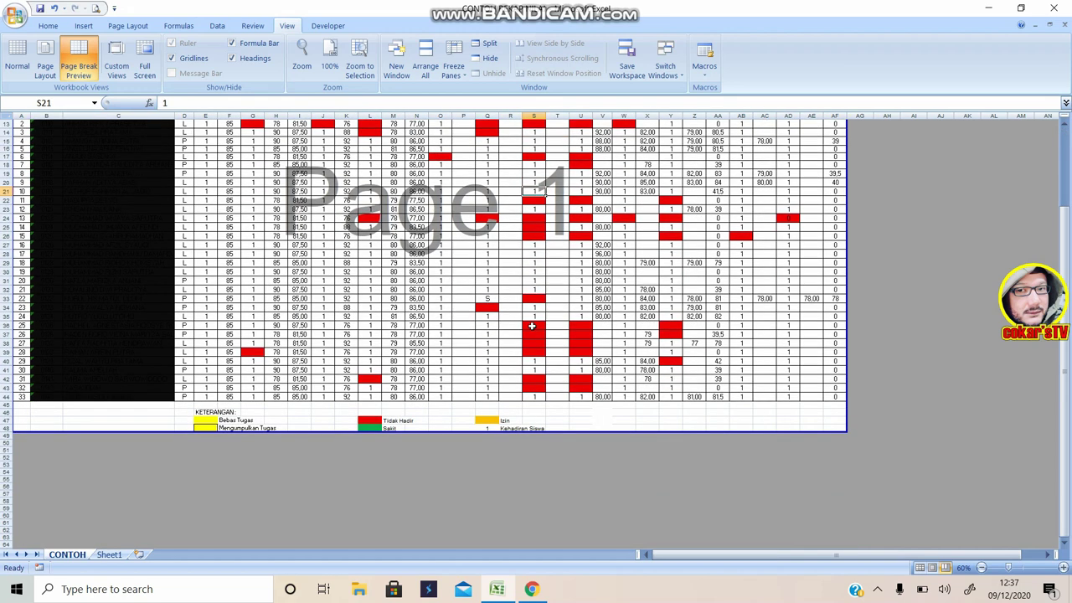
{"action": "scroll", "coordinate": [532, 326], "scroll_direction": "up", "scroll_amount": 2}
{"action": "scroll", "coordinate": [532, 326], "scroll_direction": "up", "scroll_amount": 1}
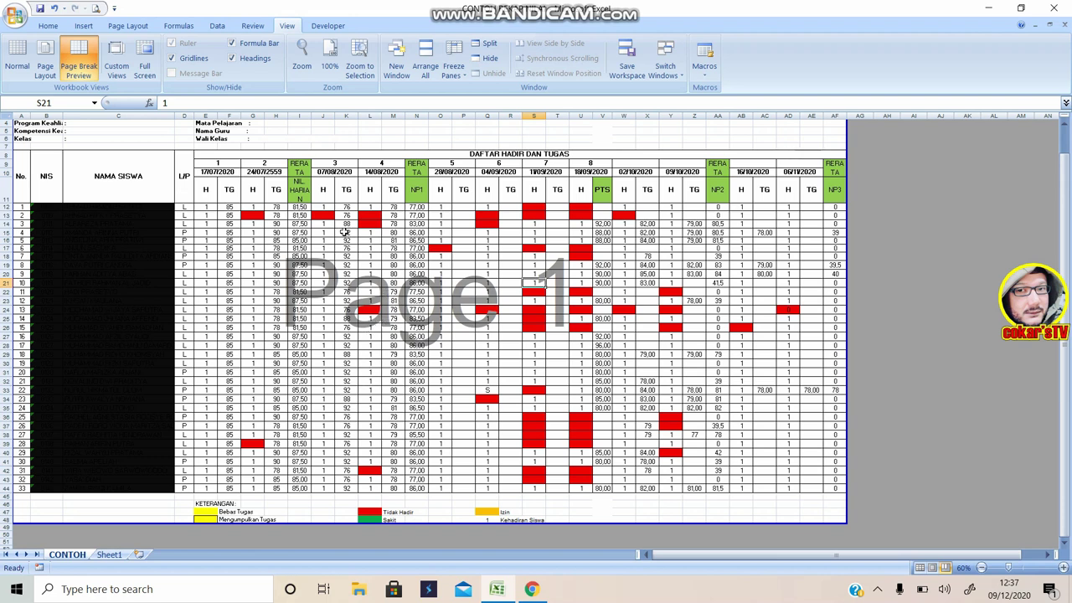
{"action": "key", "text": "ctrl+Home"}
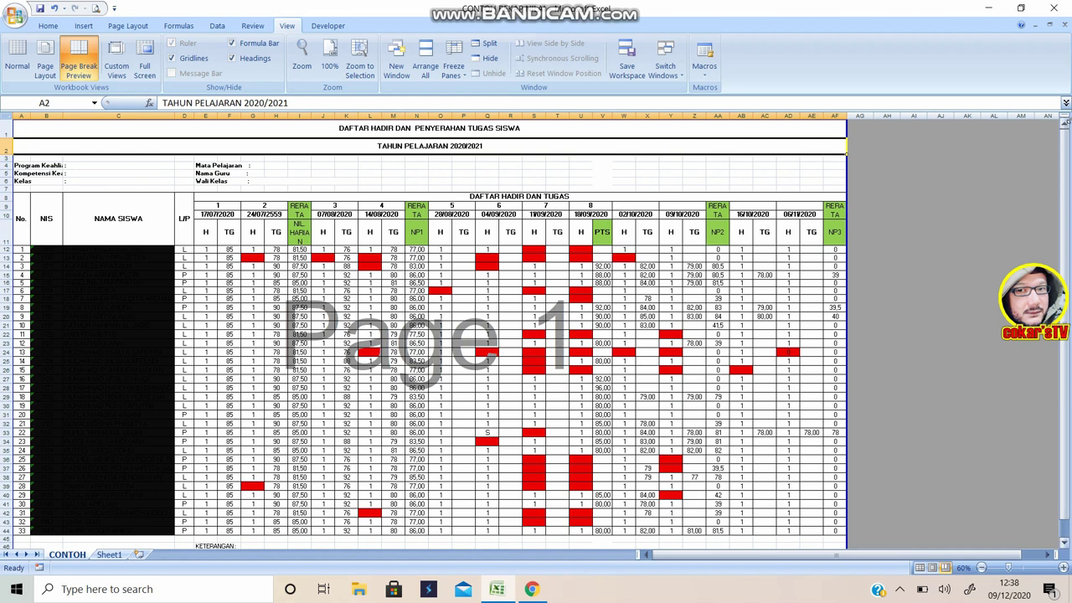
{"action": "left_click", "coordinate": [899, 589]}
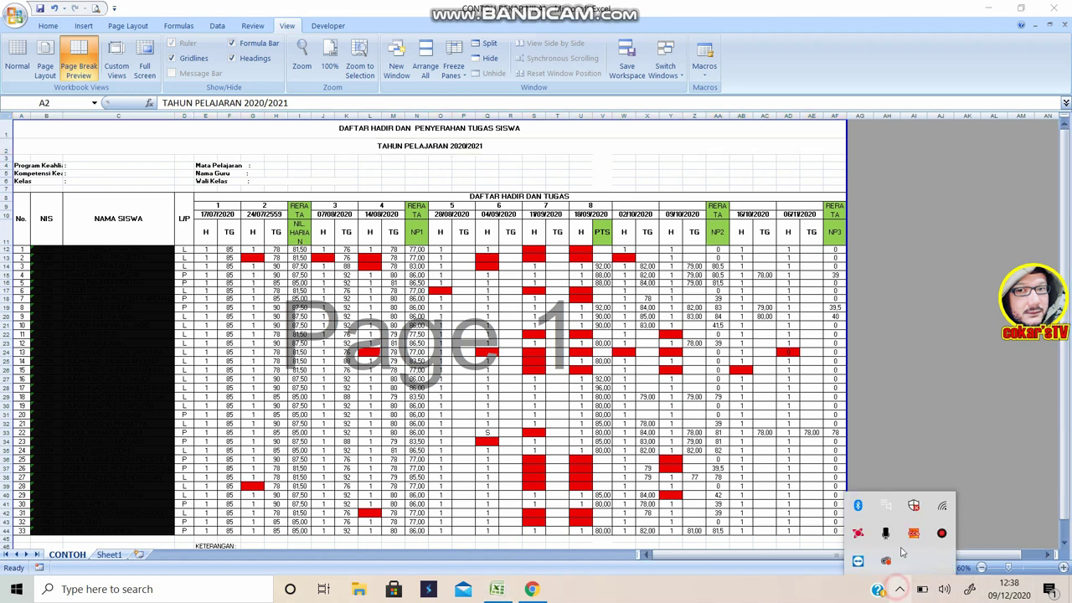
{"action": "left_click", "coordinate": [942, 533]}
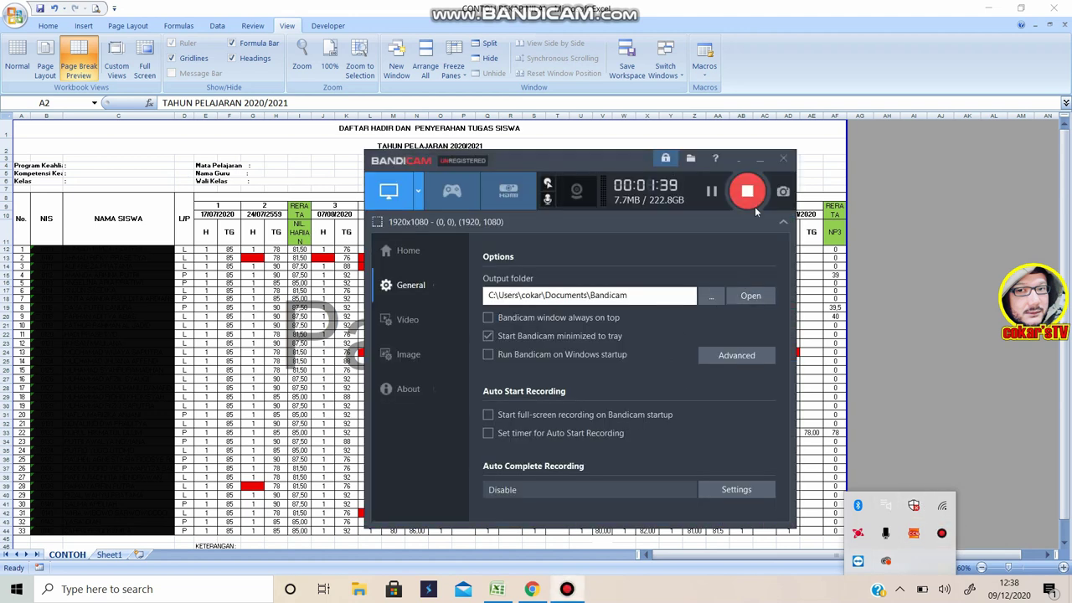